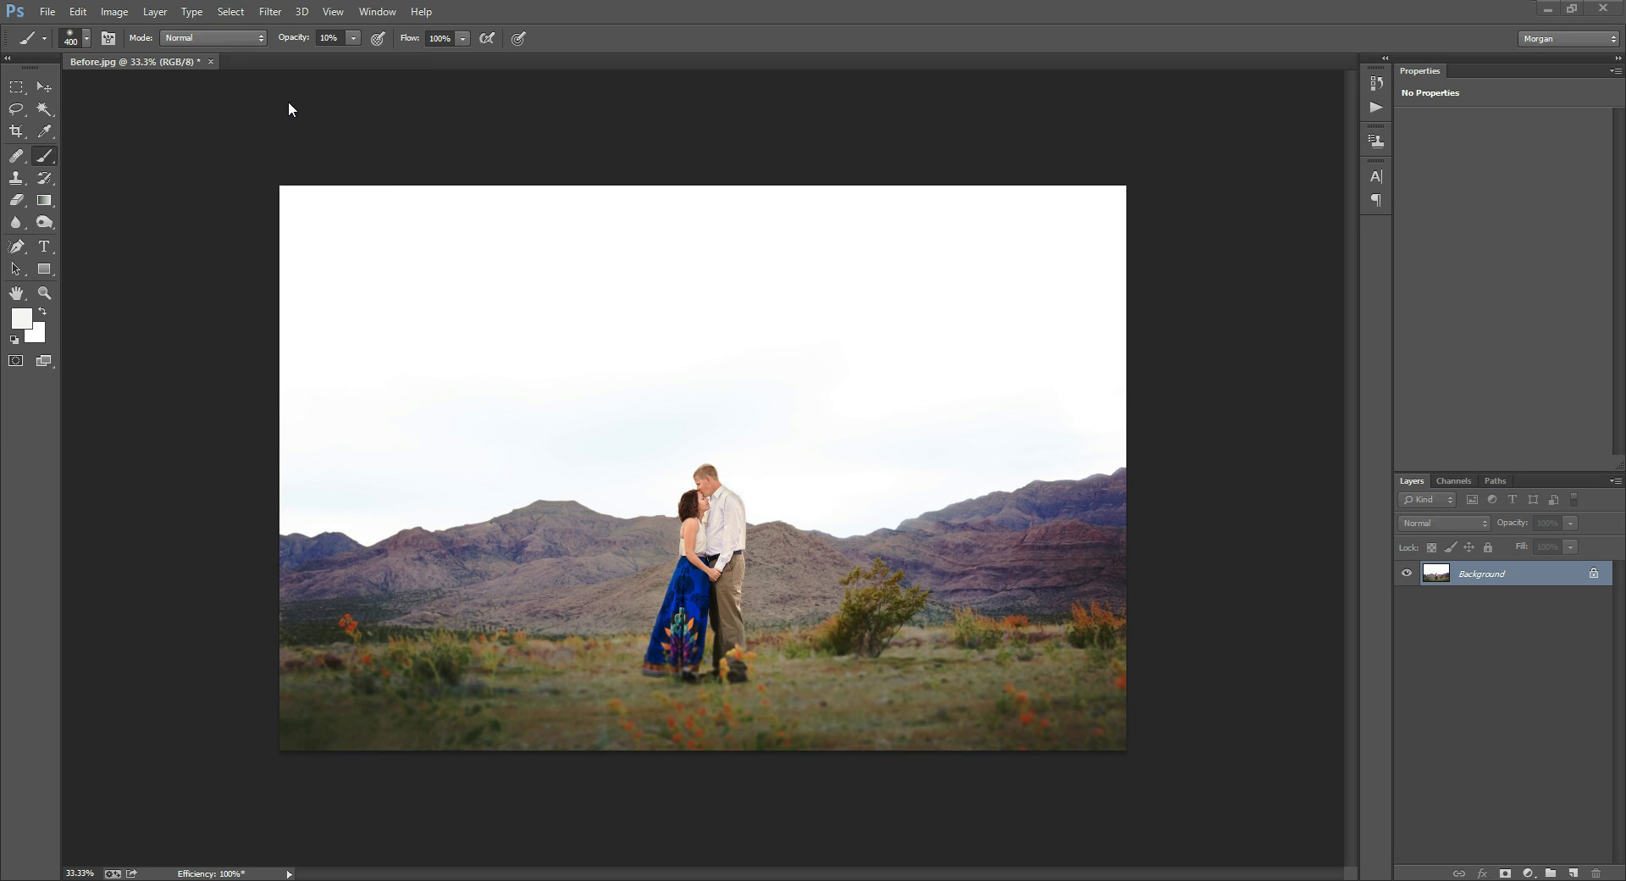
Step: Place the Cinematic Sunset (54) sky image from File > Place as a layer above Background
left_click(47, 12)
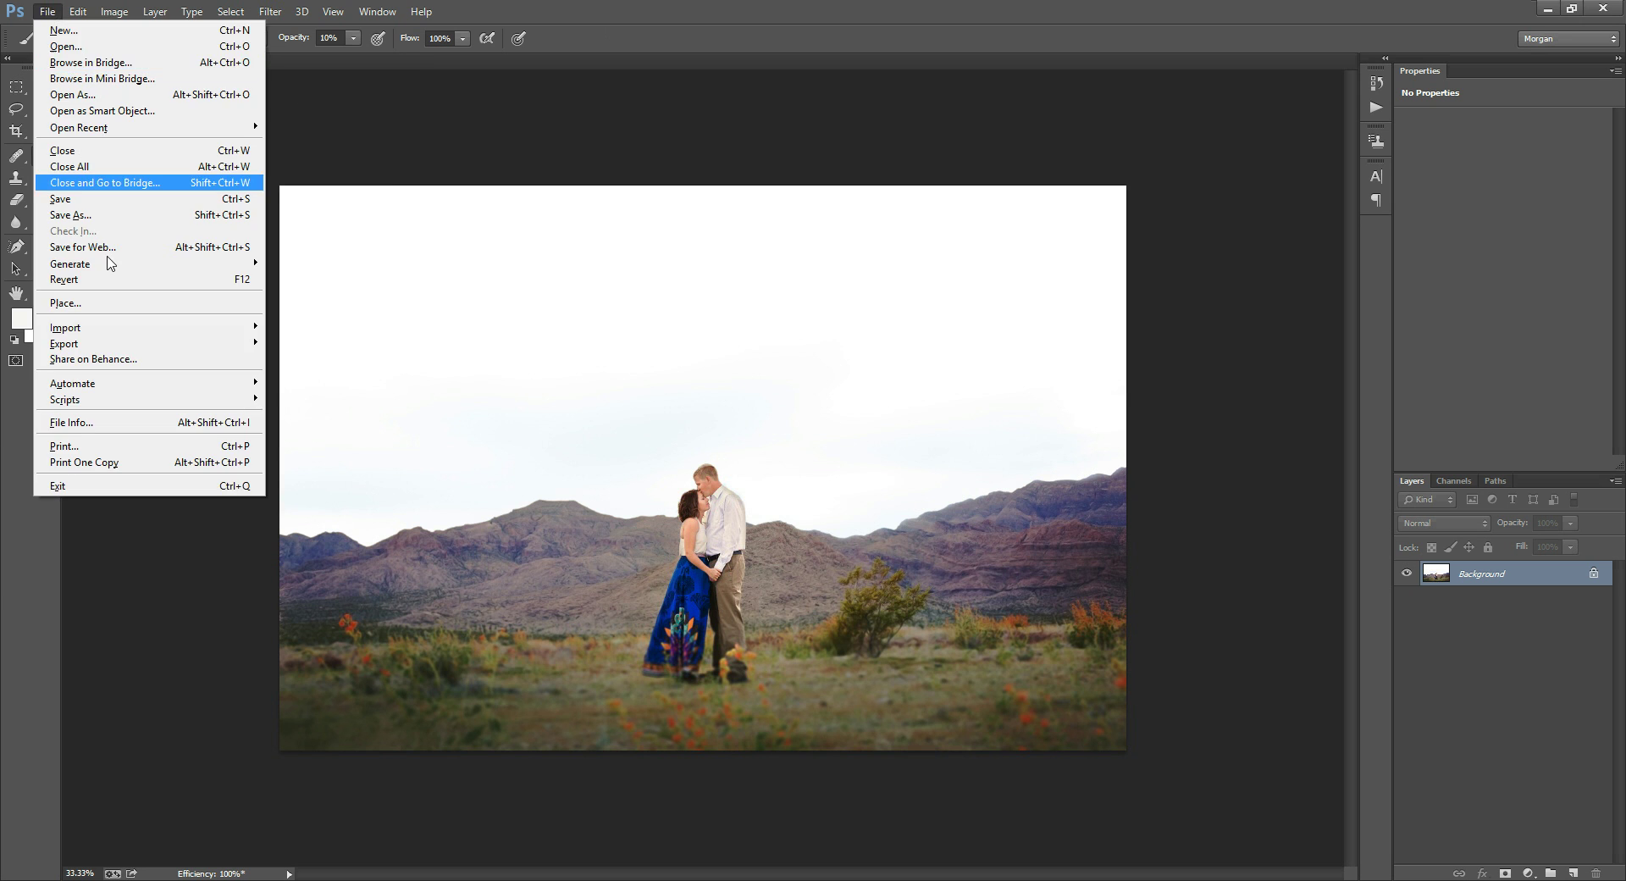
left_click(93, 303)
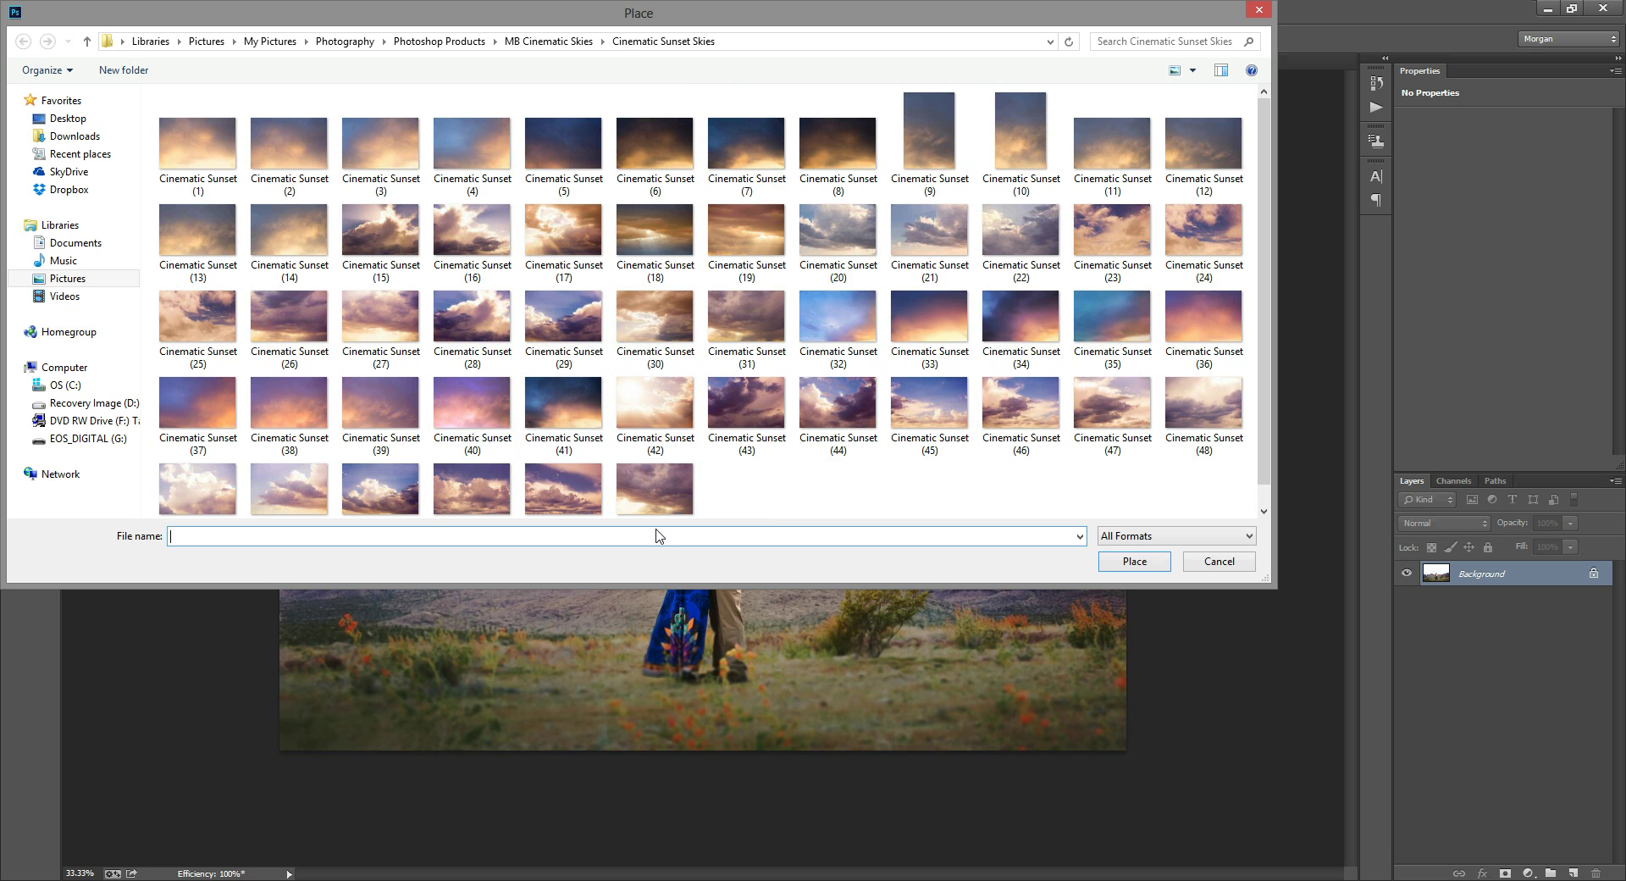
left_click_drag(1265, 237, 1266, 255)
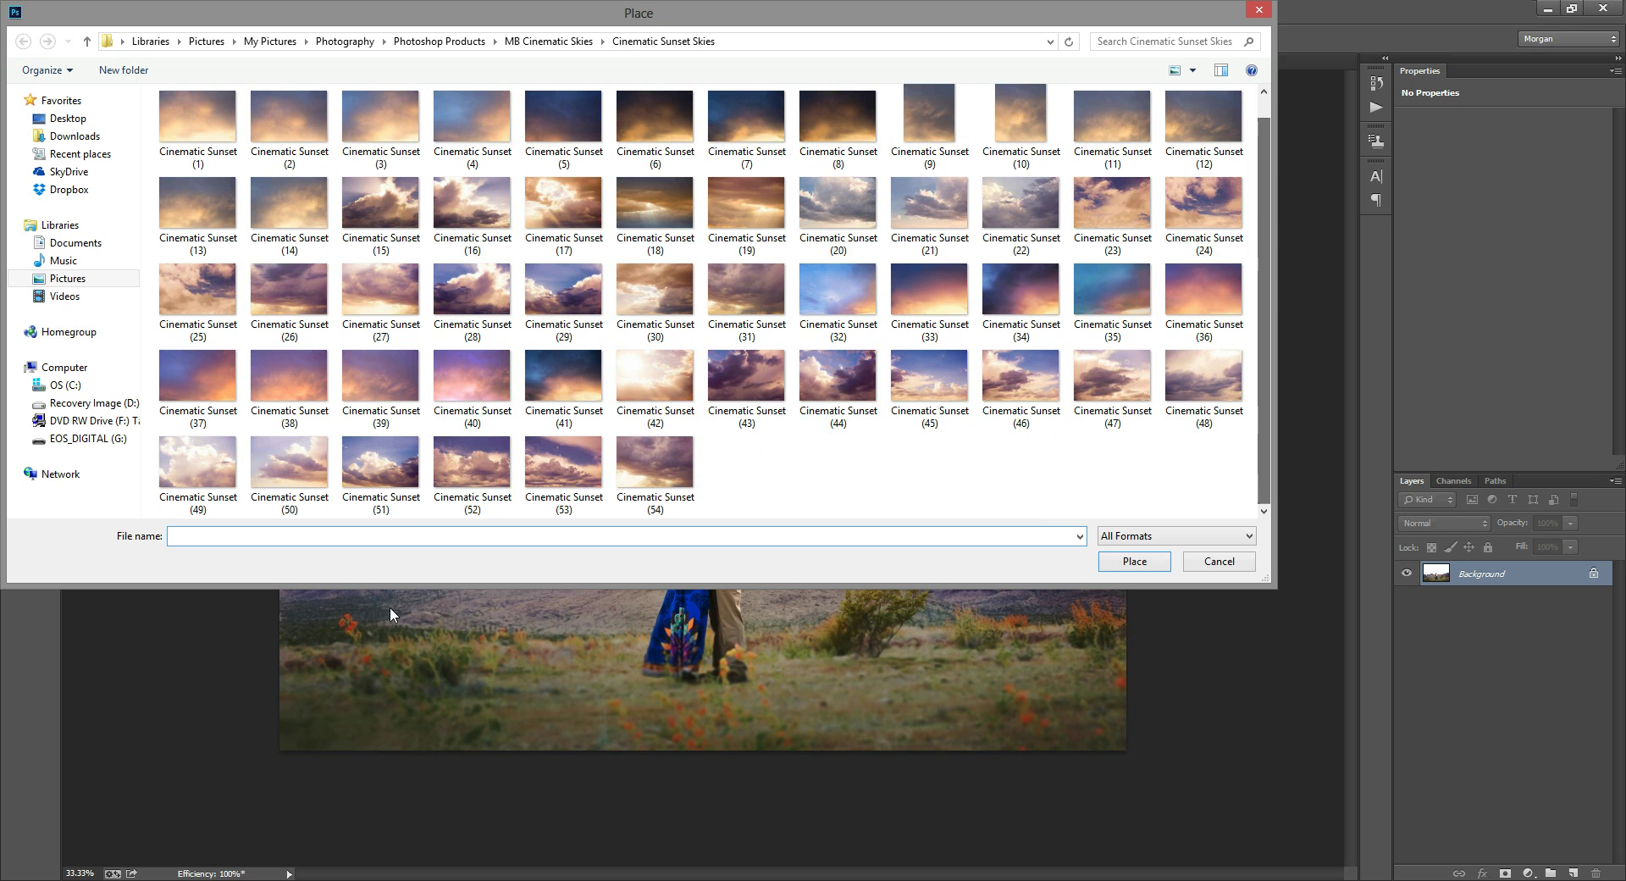
left_click(658, 449)
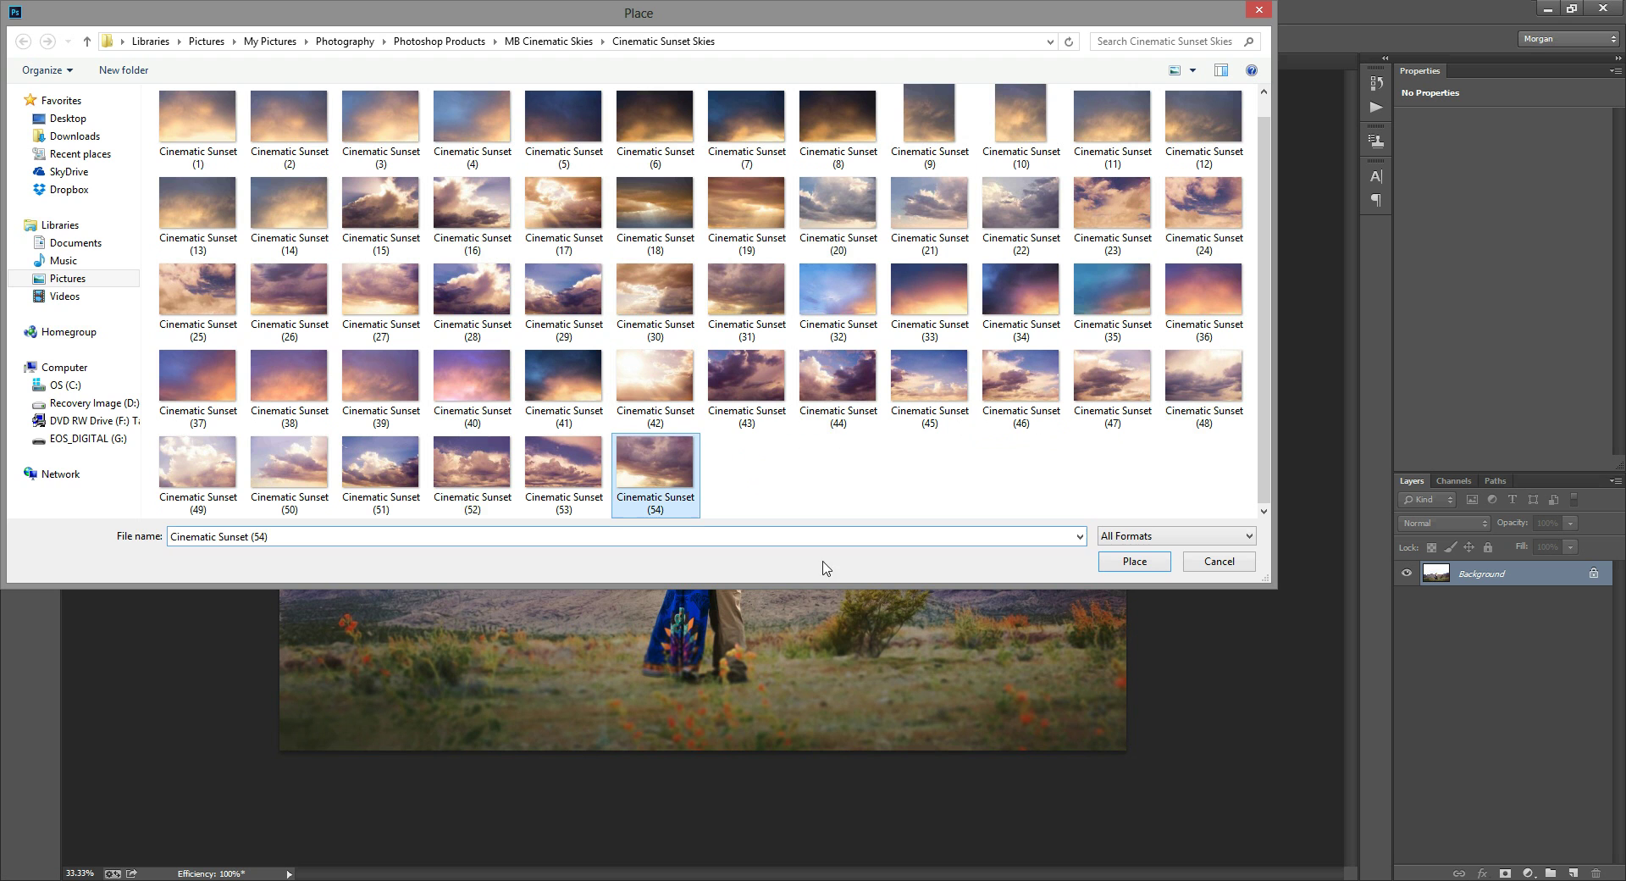
left_click(1132, 563)
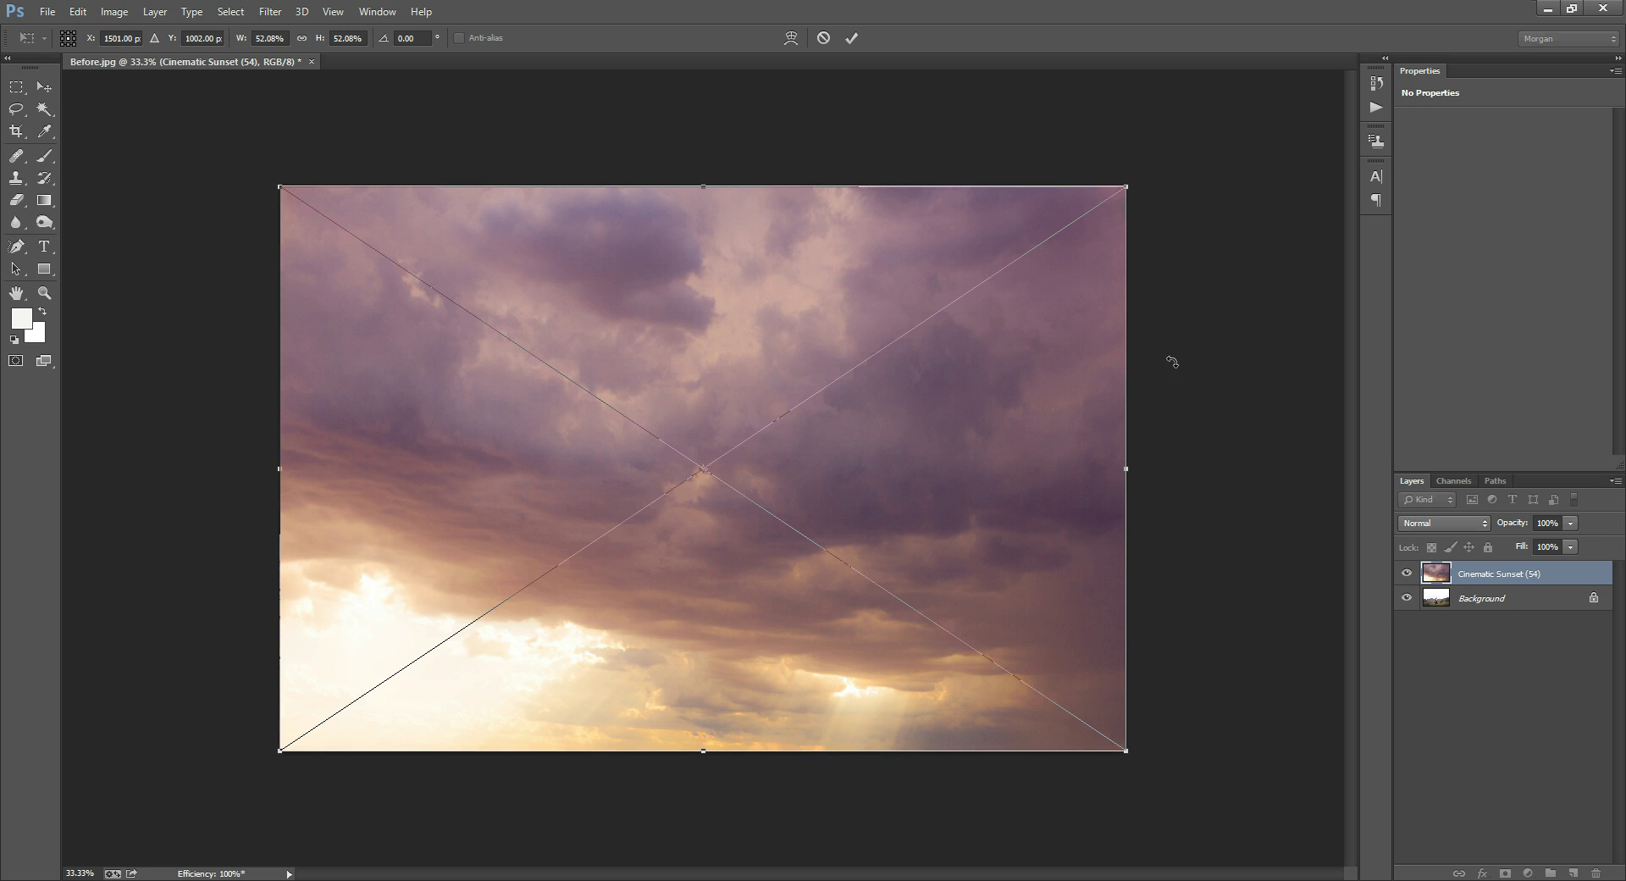
Step: Scale the sky to end at the mountains and extend above the top edge, then commit
left_click_drag(711, 689, 716, 559)
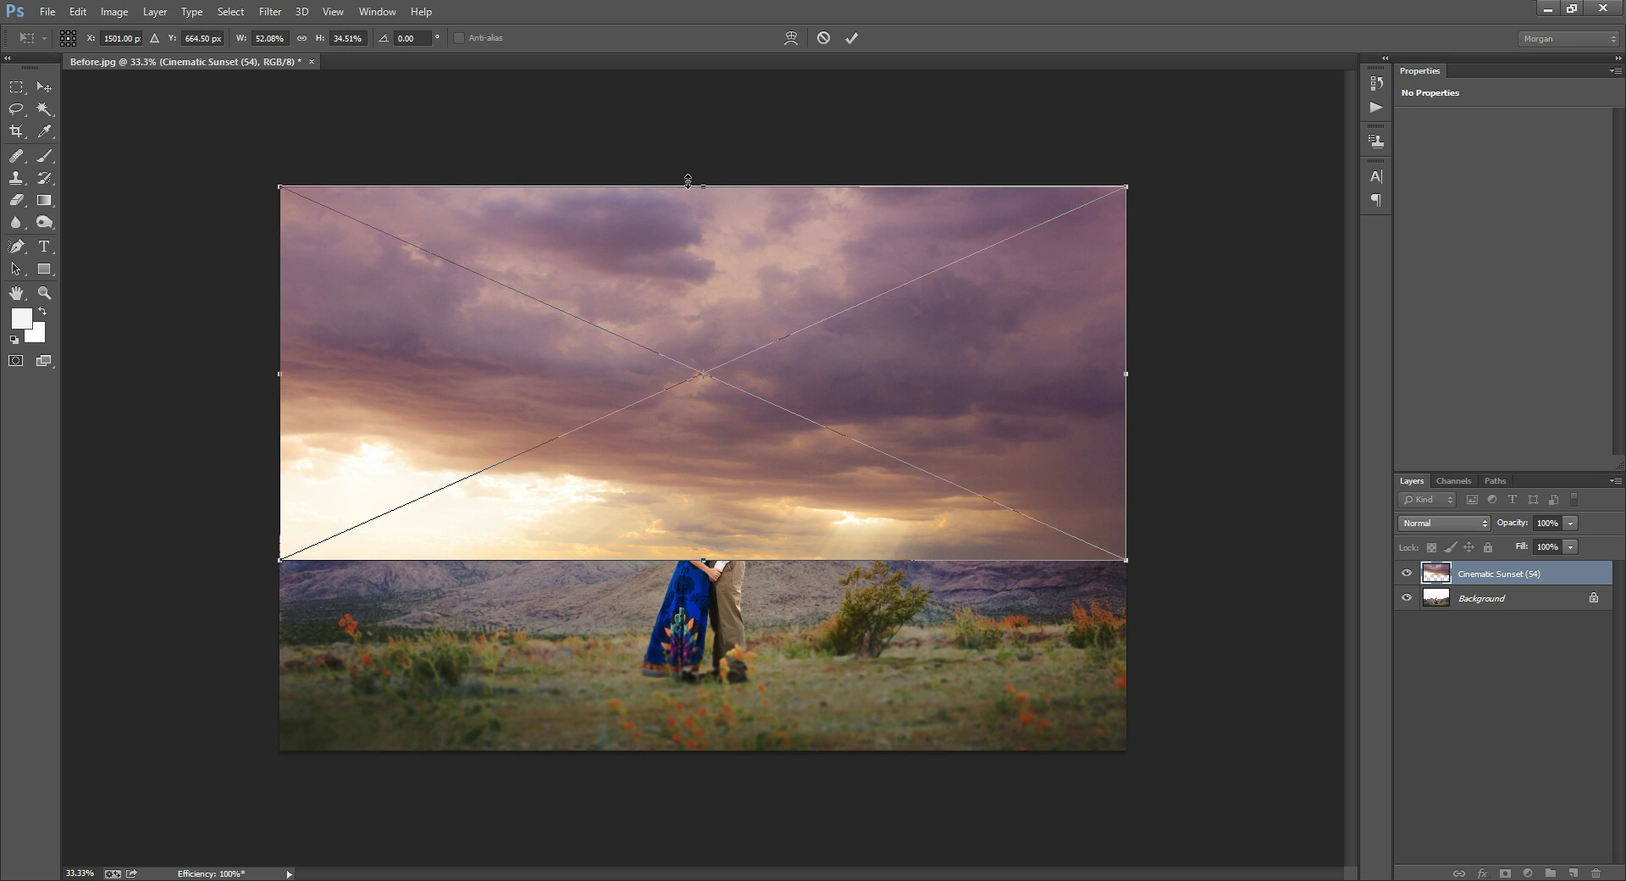
left_click_drag(708, 184, 723, 84)
left_click(852, 39)
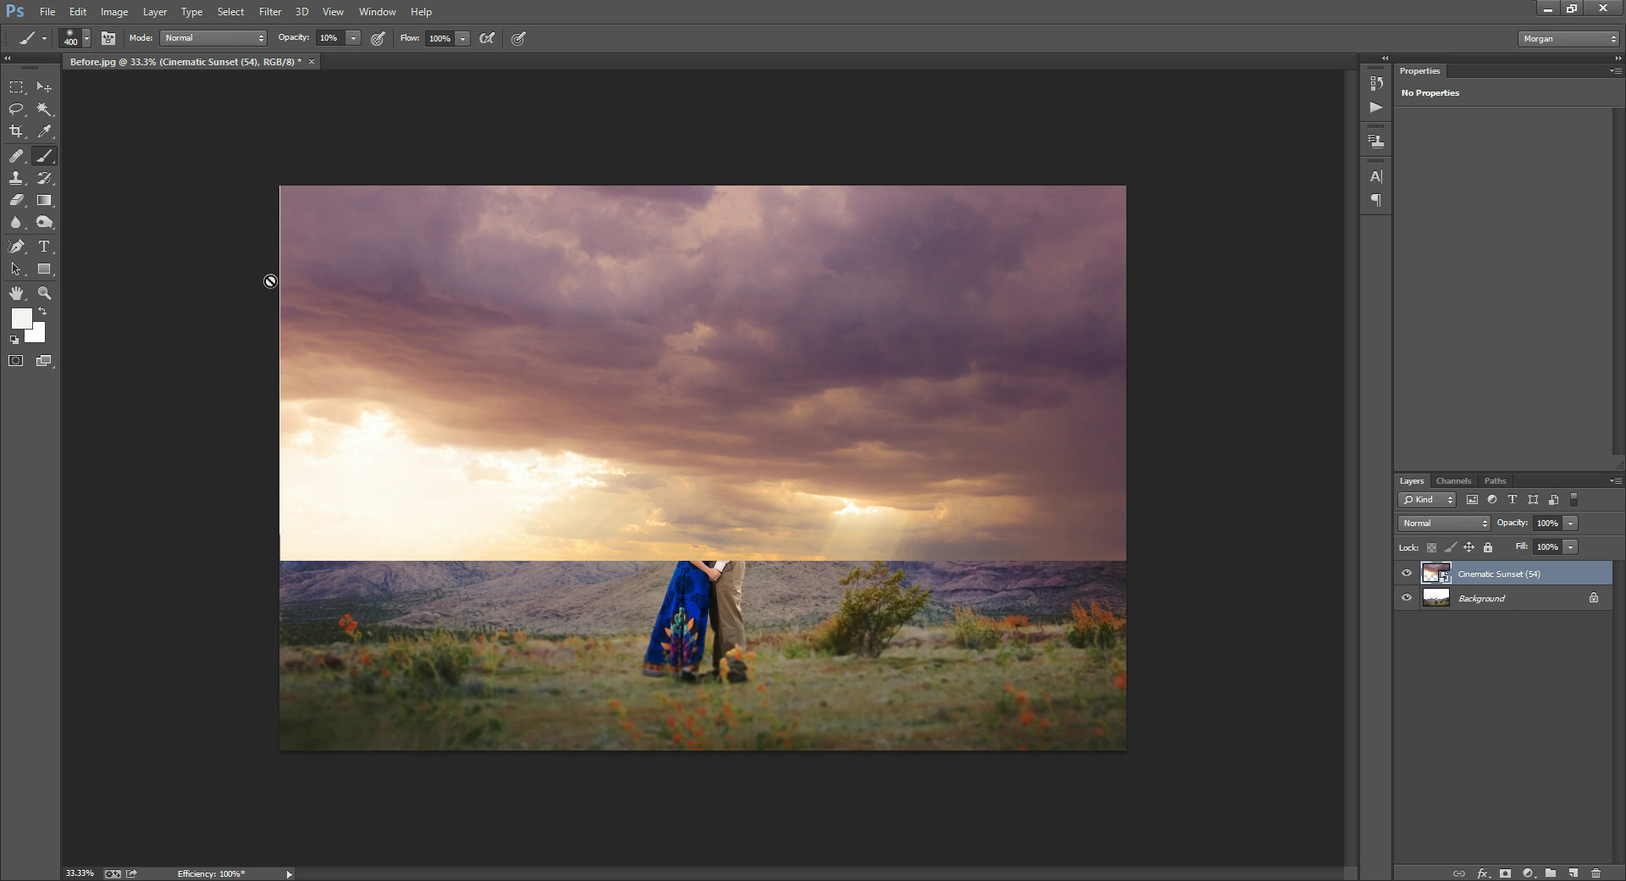
Step: Nudge the sky's left edge slightly with Free Transform and commit
left_click(77, 11)
left_click(101, 326)
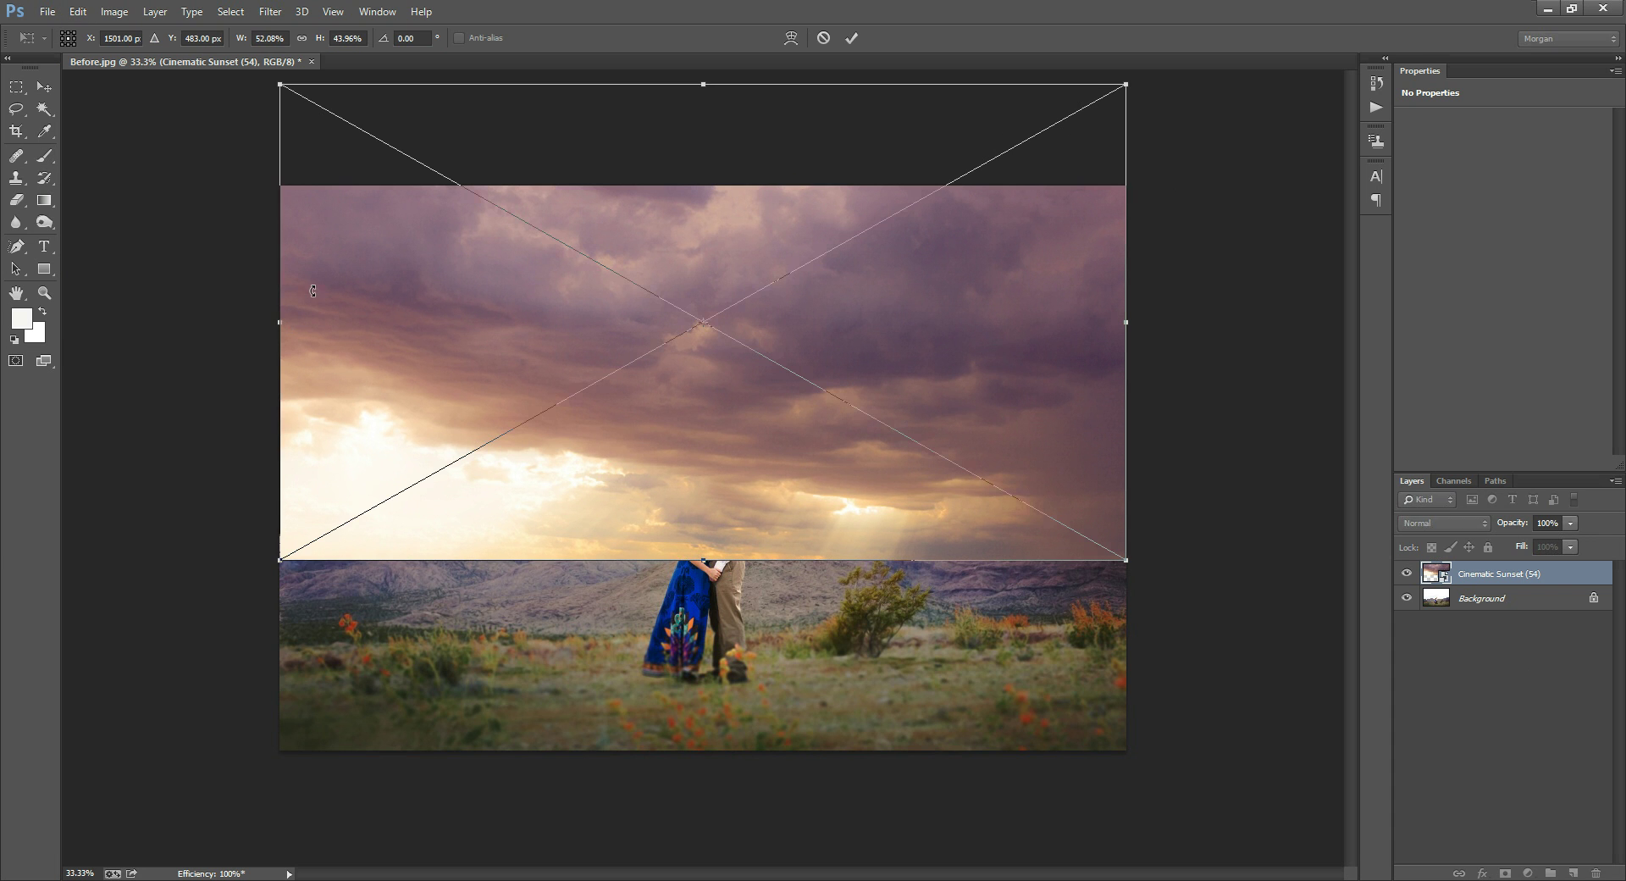
left_click_drag(272, 323, 272, 323)
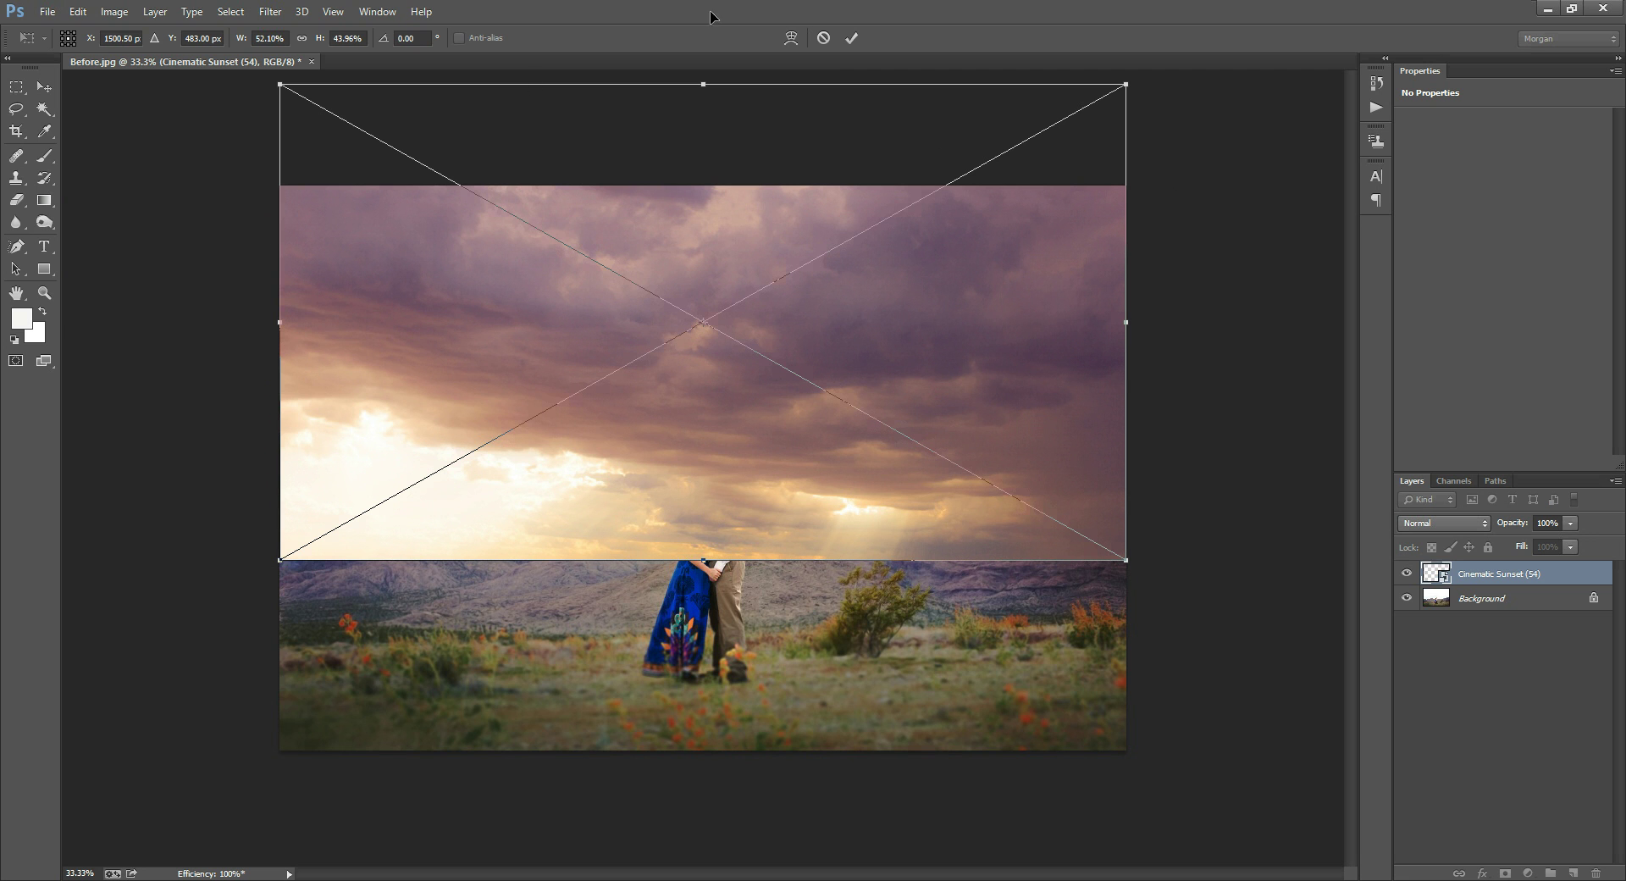
left_click(852, 38)
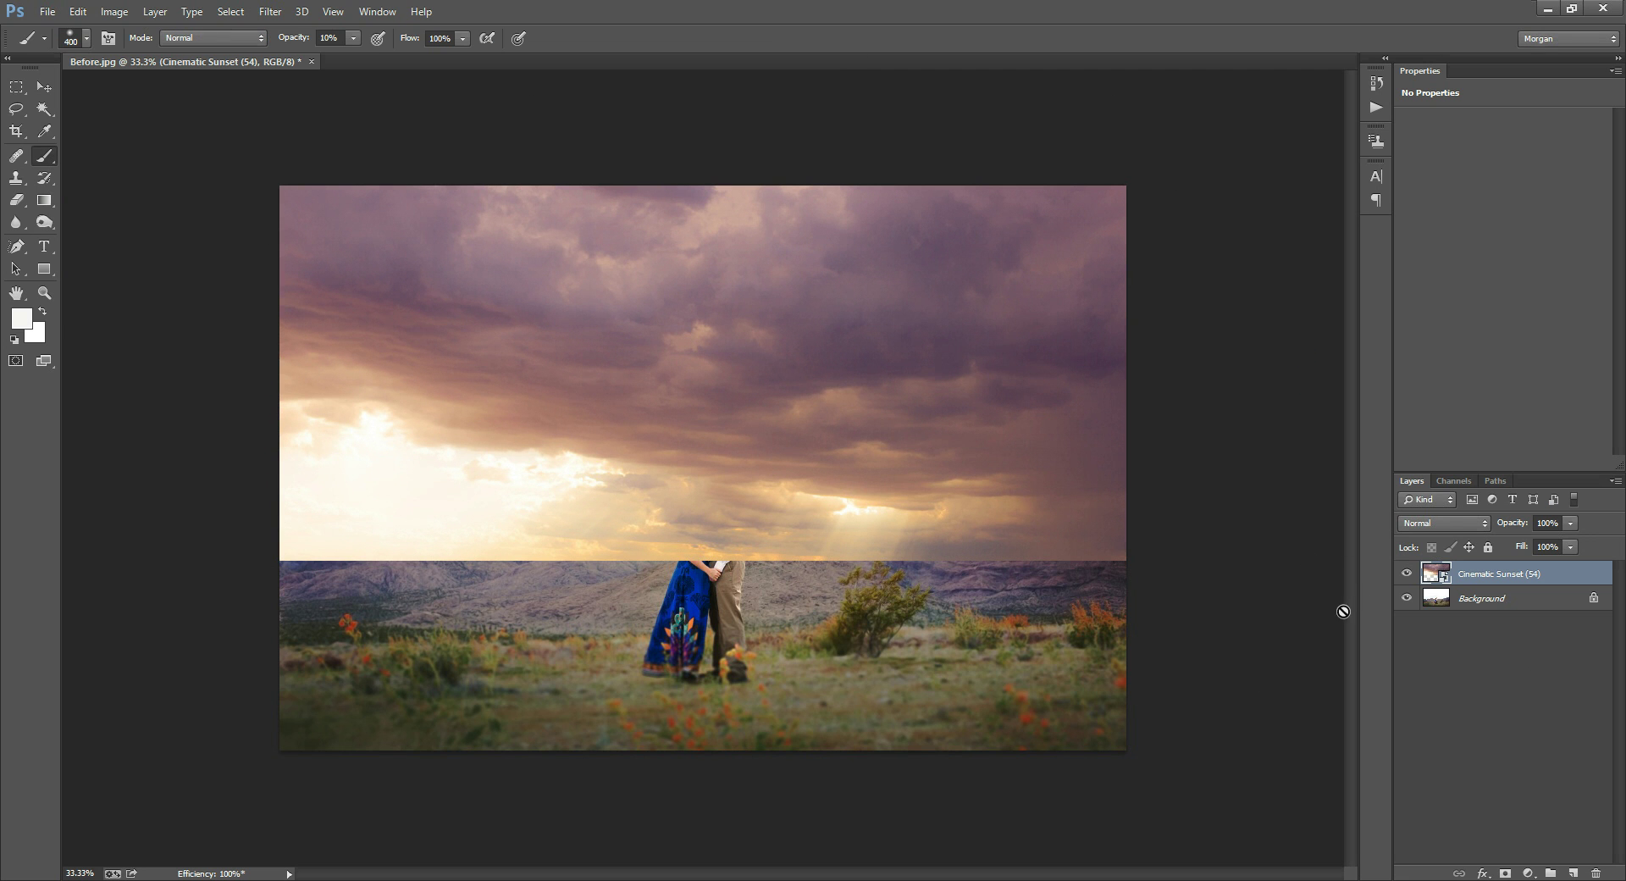
left_click(1407, 573)
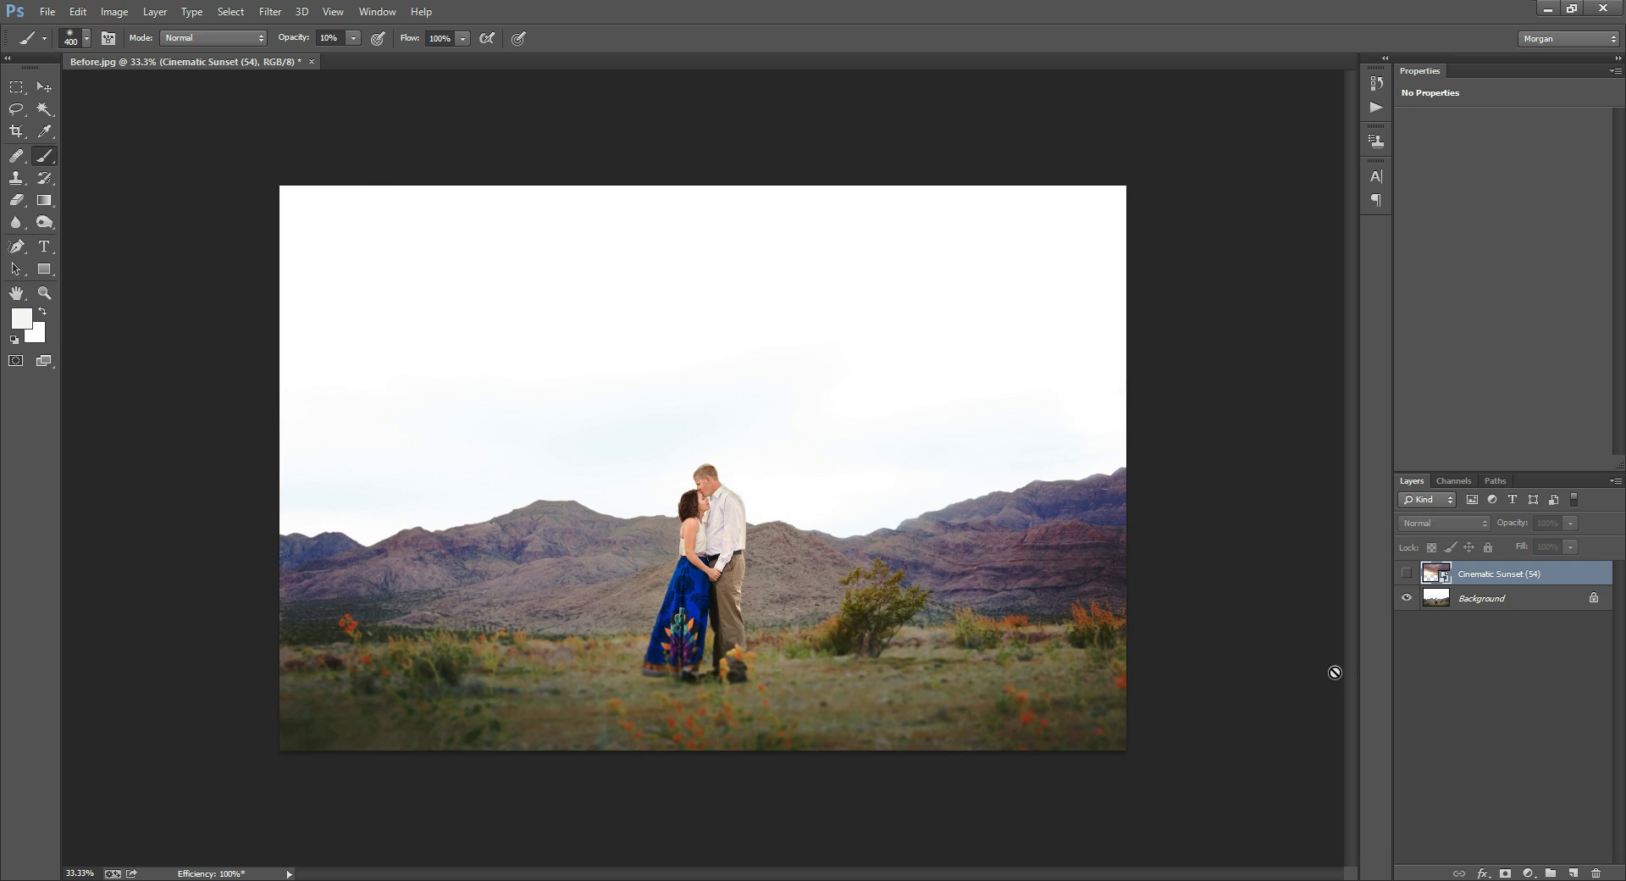
left_click(1407, 573)
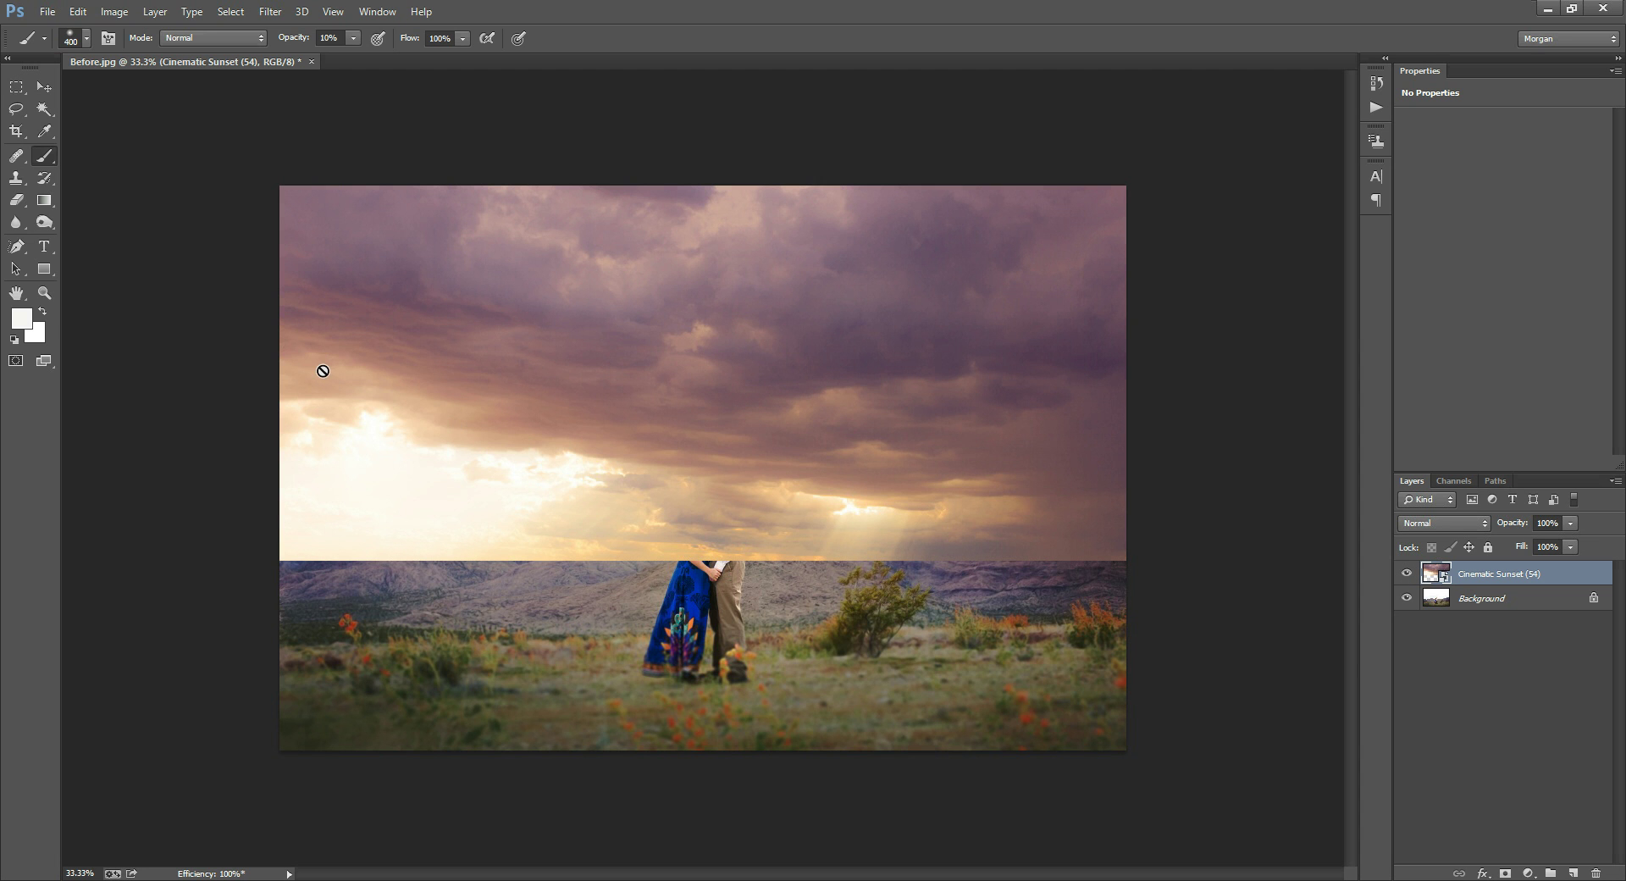
left_click(283, 14)
mouse_move(280, 203)
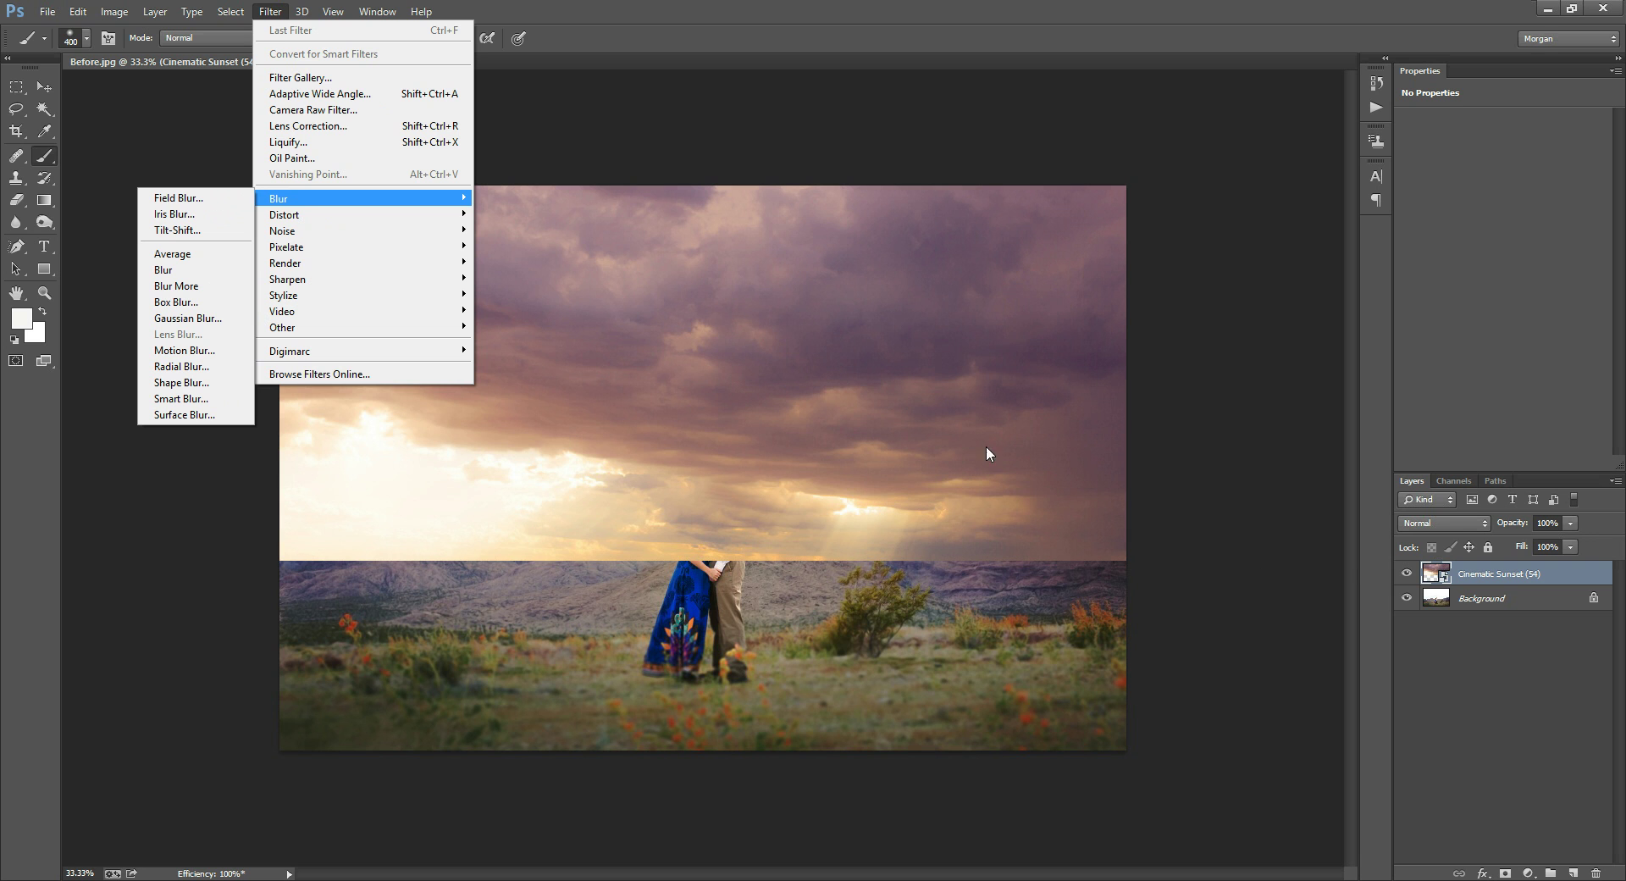
left_click(1430, 574)
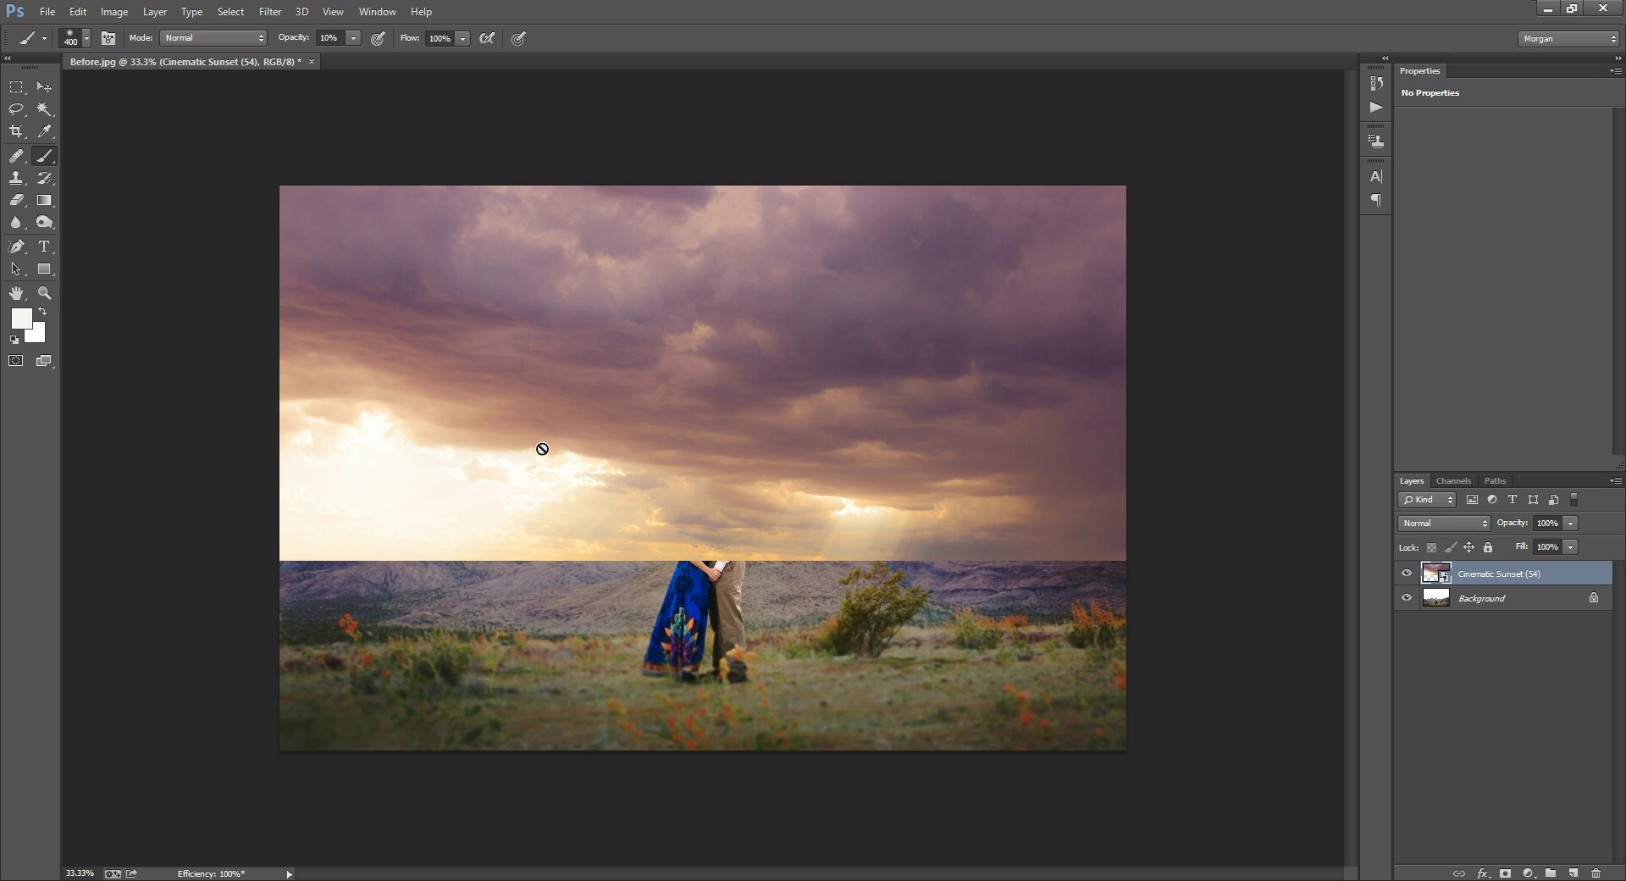
Step: Set the Cinematic Sunset (54) layer's blend mode to Multiply
left_click(1444, 522)
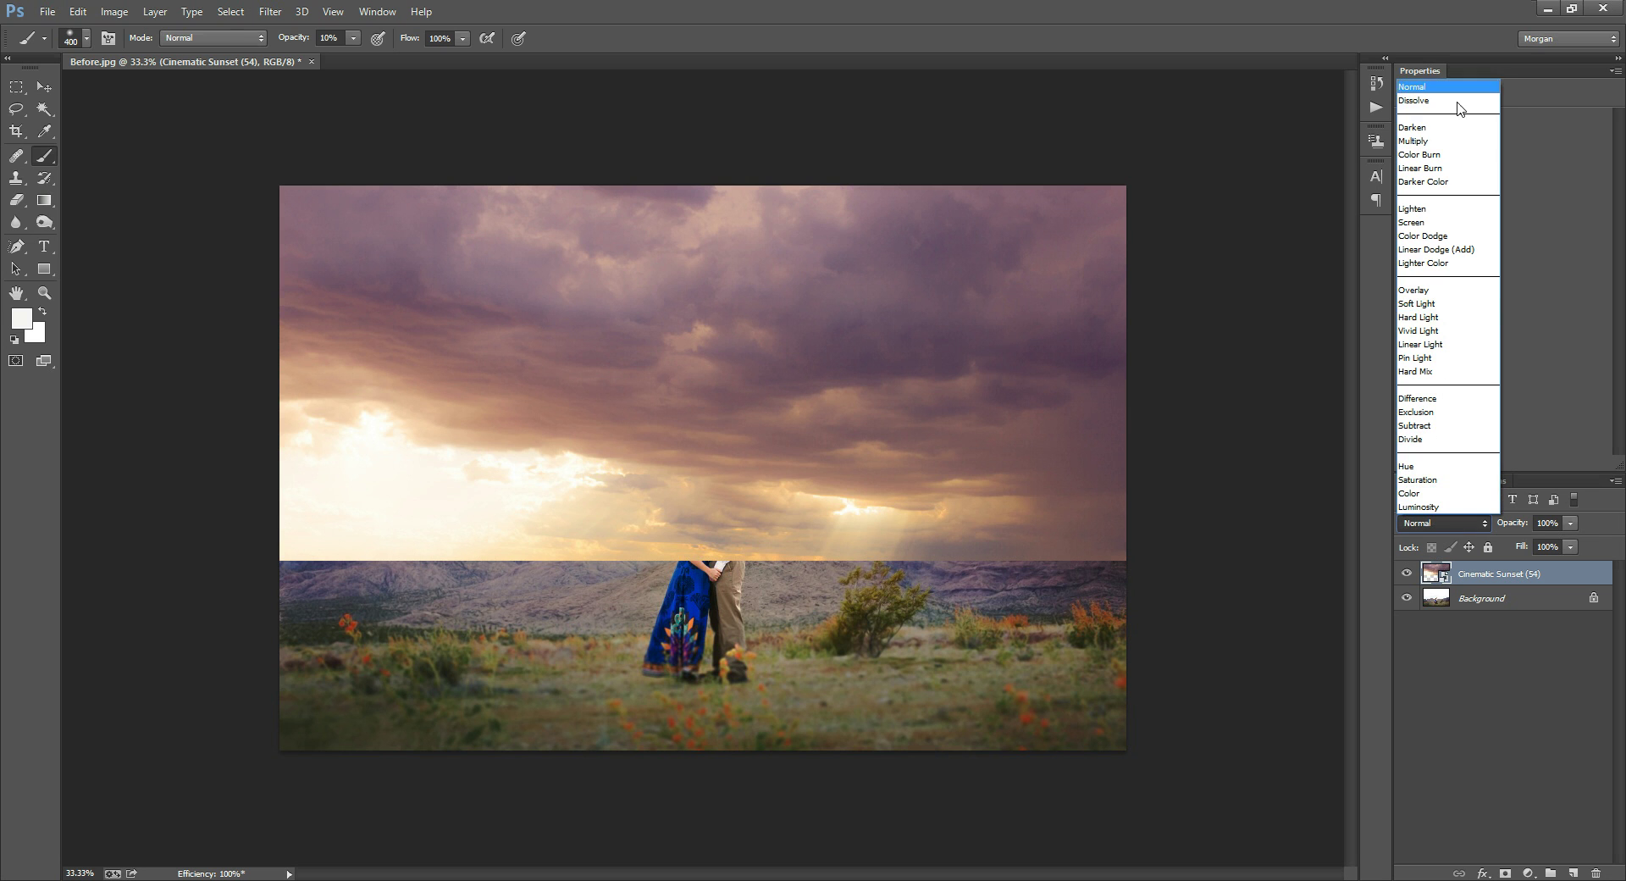
left_click(1445, 141)
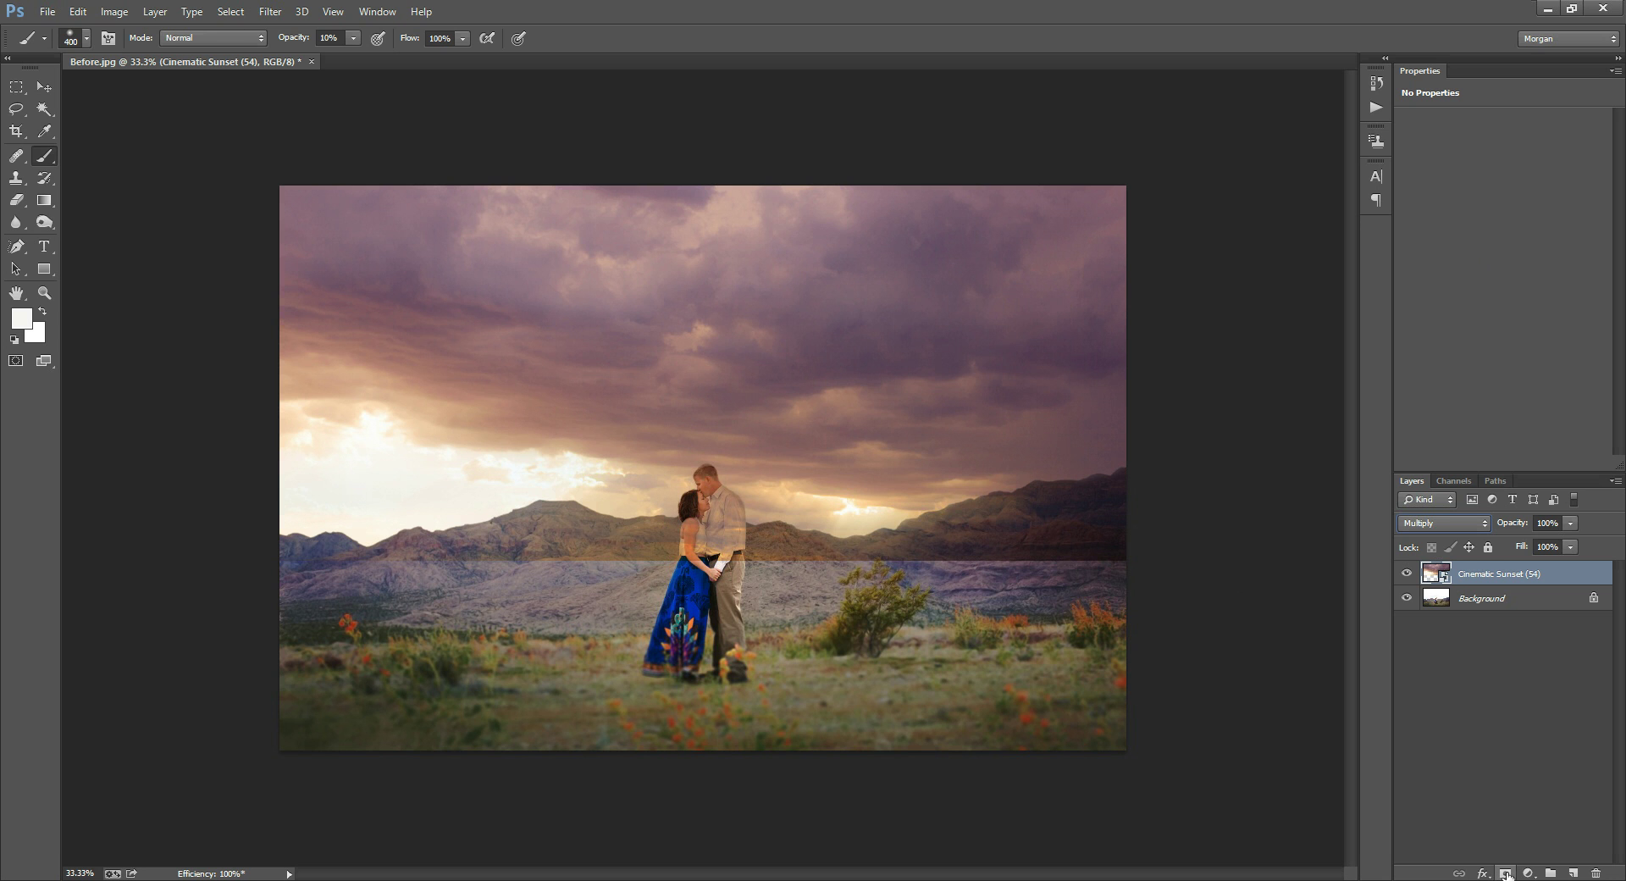
Step: Add a layer mask to the sky and draw a gradient from mid-sky down to the mountains
left_click(1506, 874)
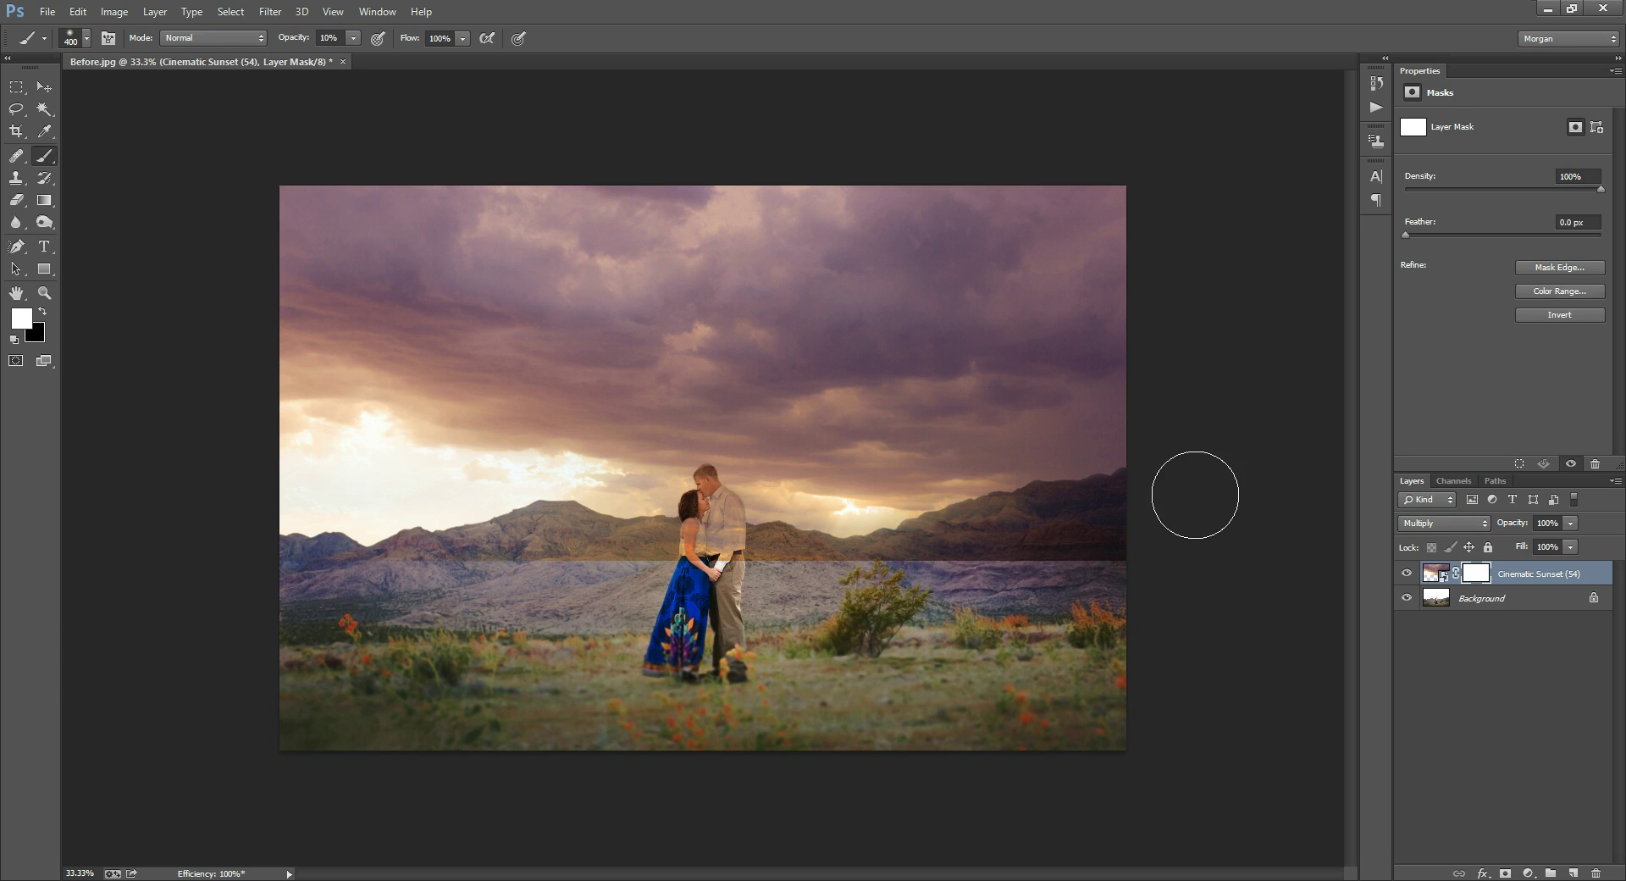
left_click(44, 205)
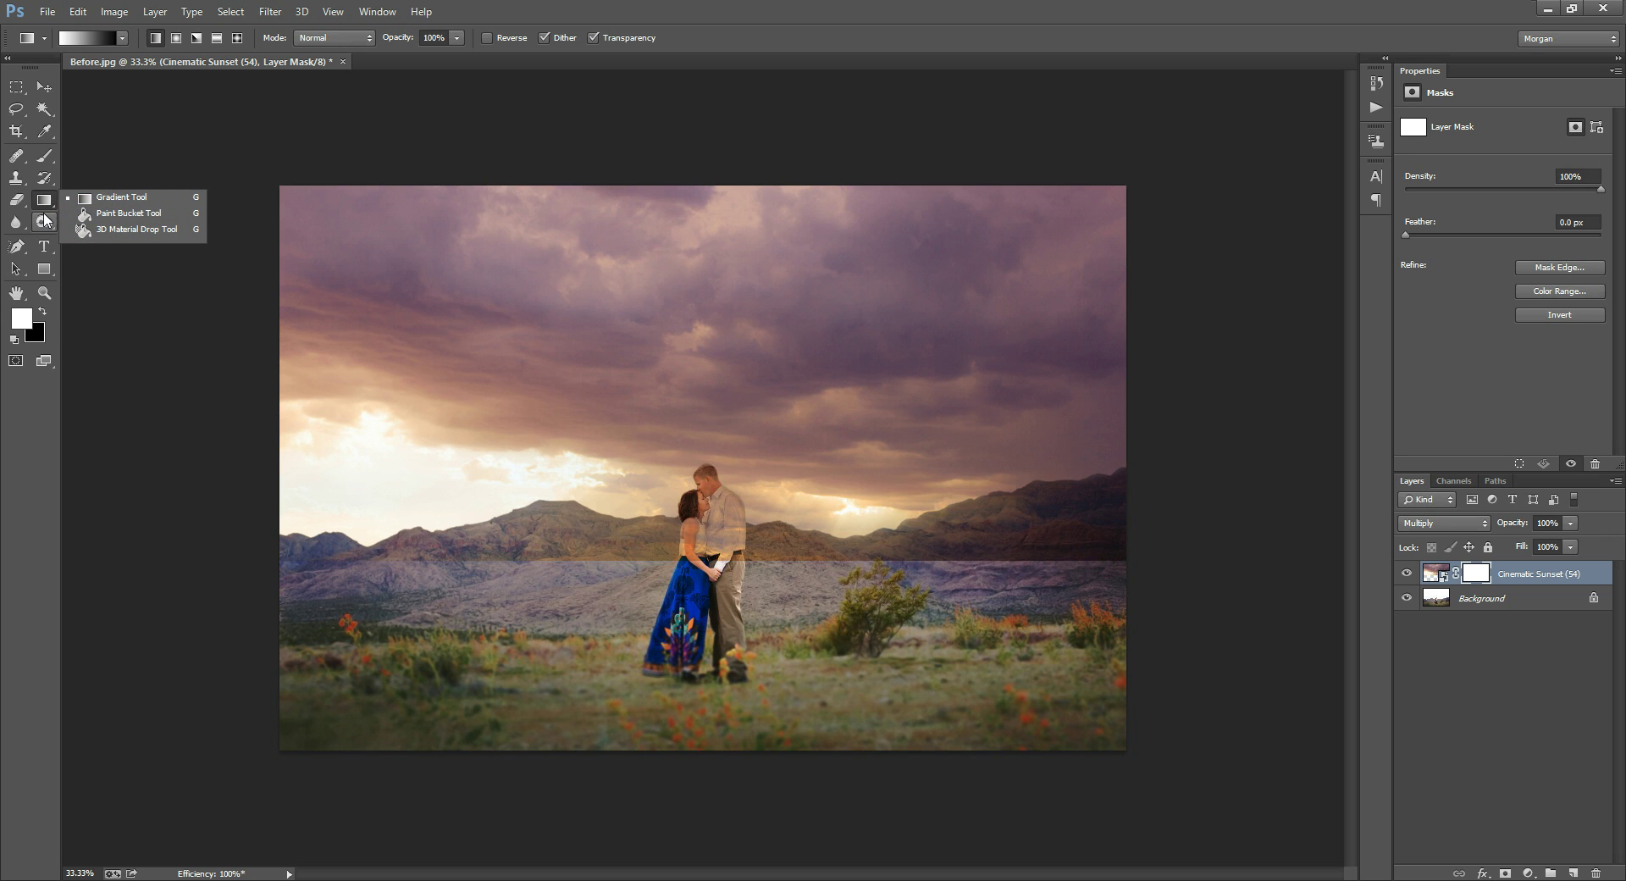
left_click(128, 201)
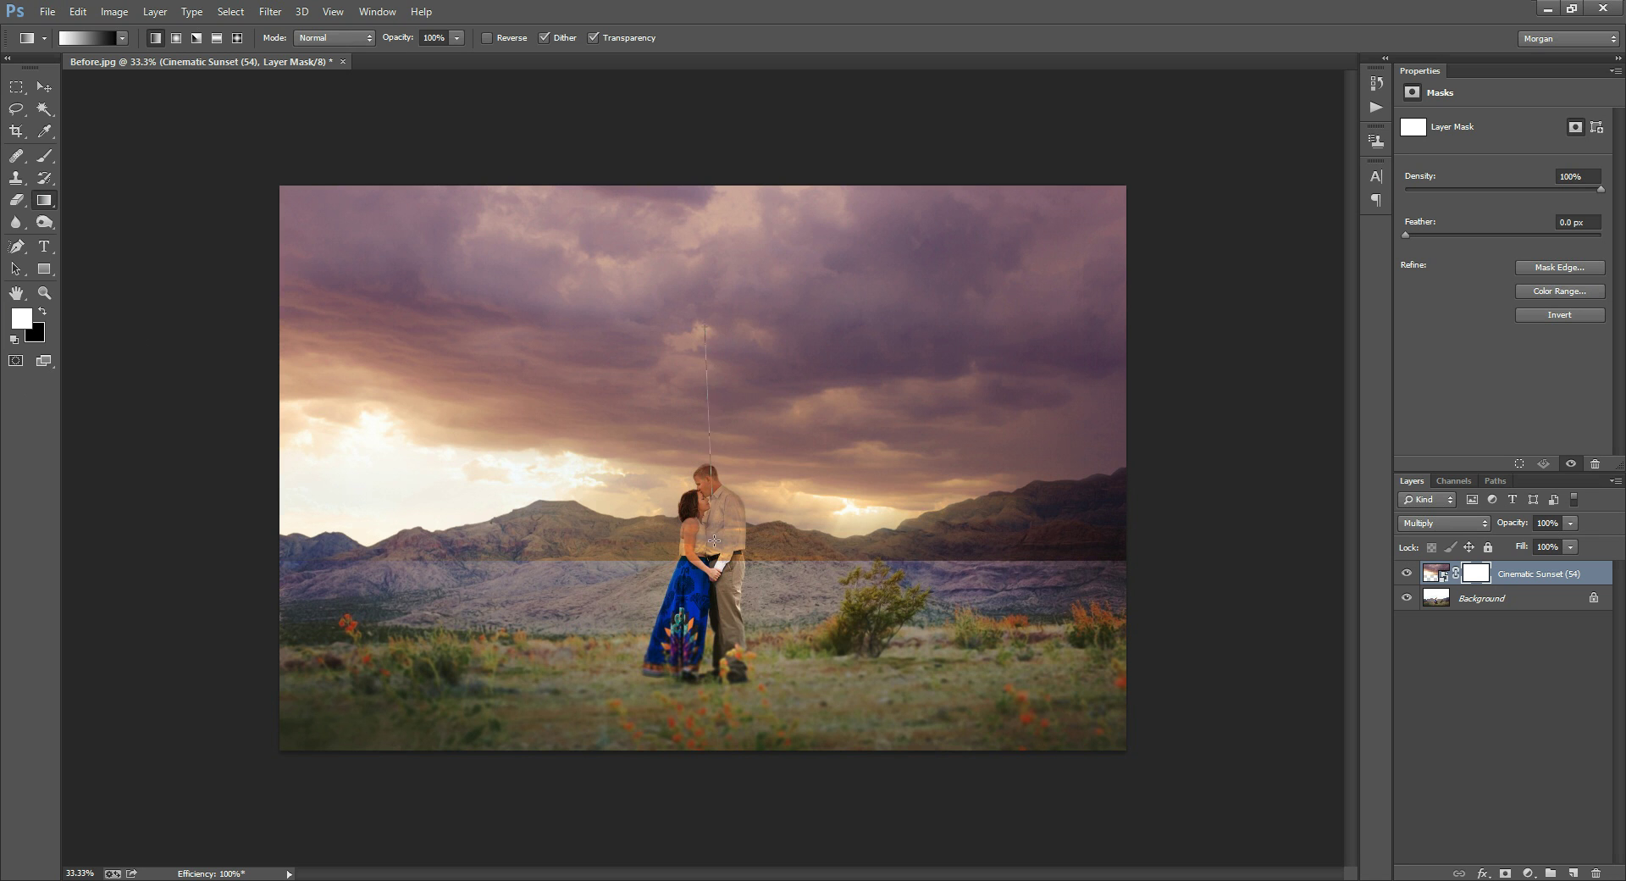
left_click_drag(713, 543, 709, 549)
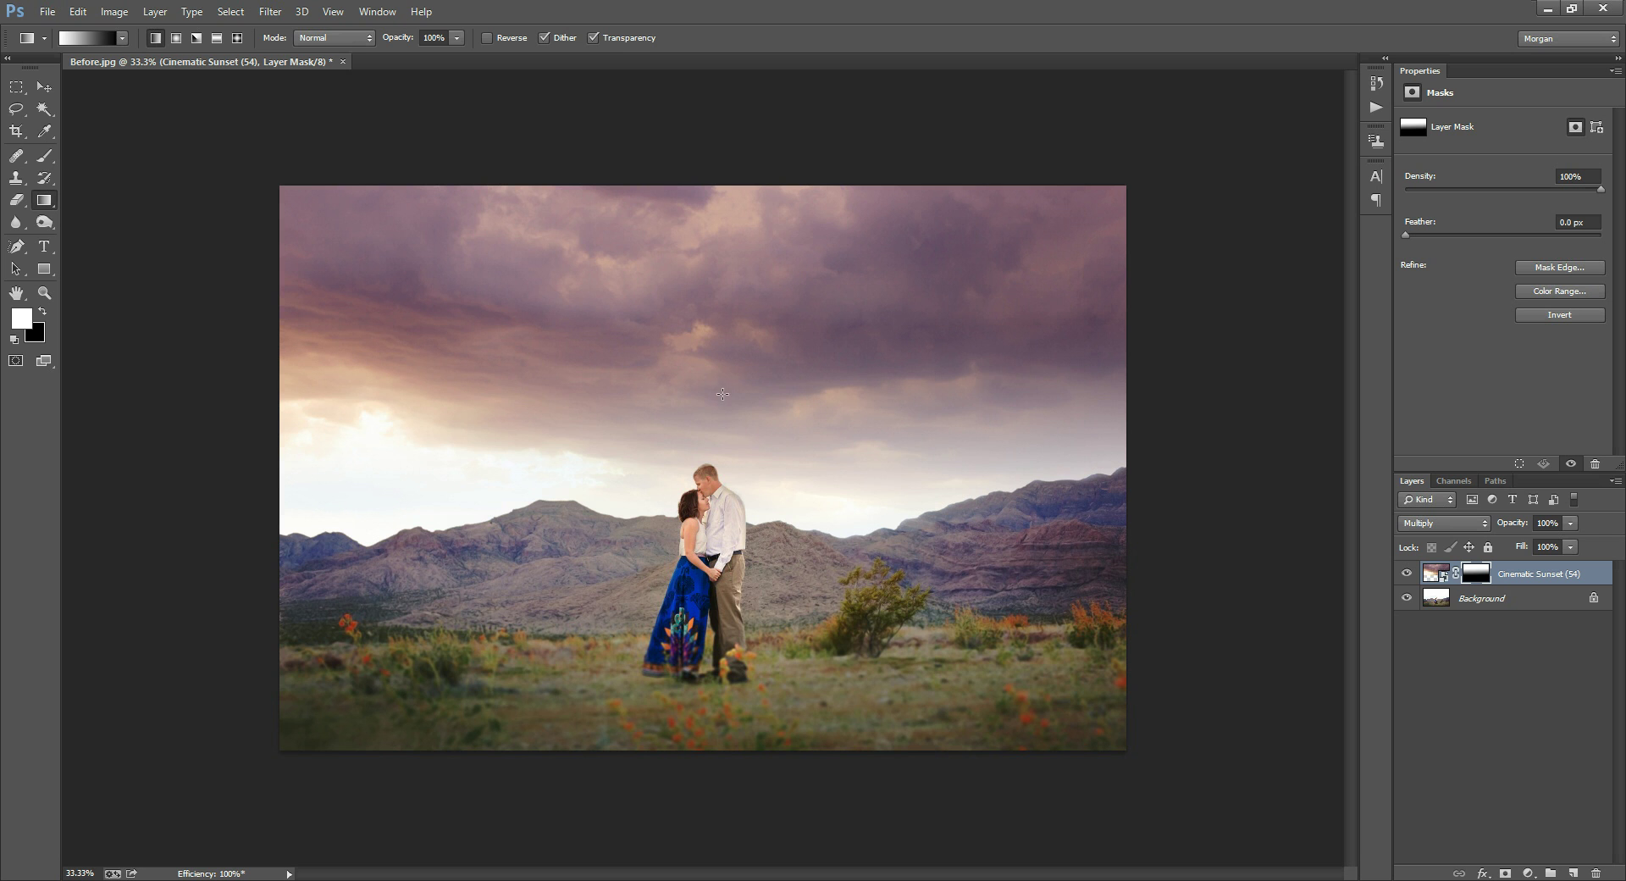
left_click_drag(702, 370, 710, 574)
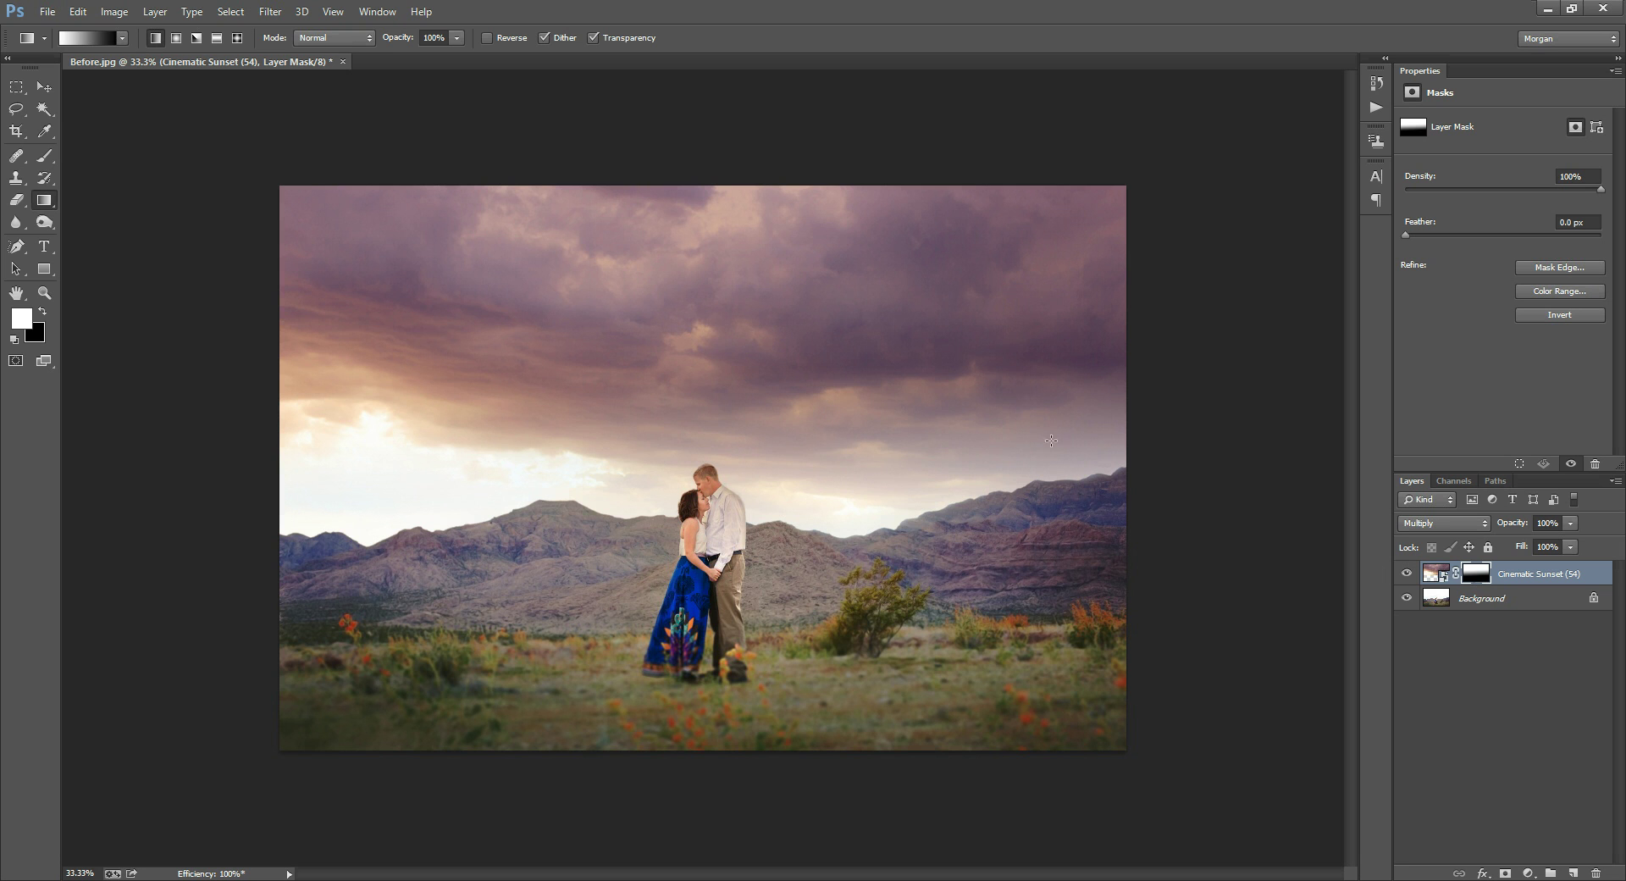
Step: Switch to the Brush tool
left_click(44, 155)
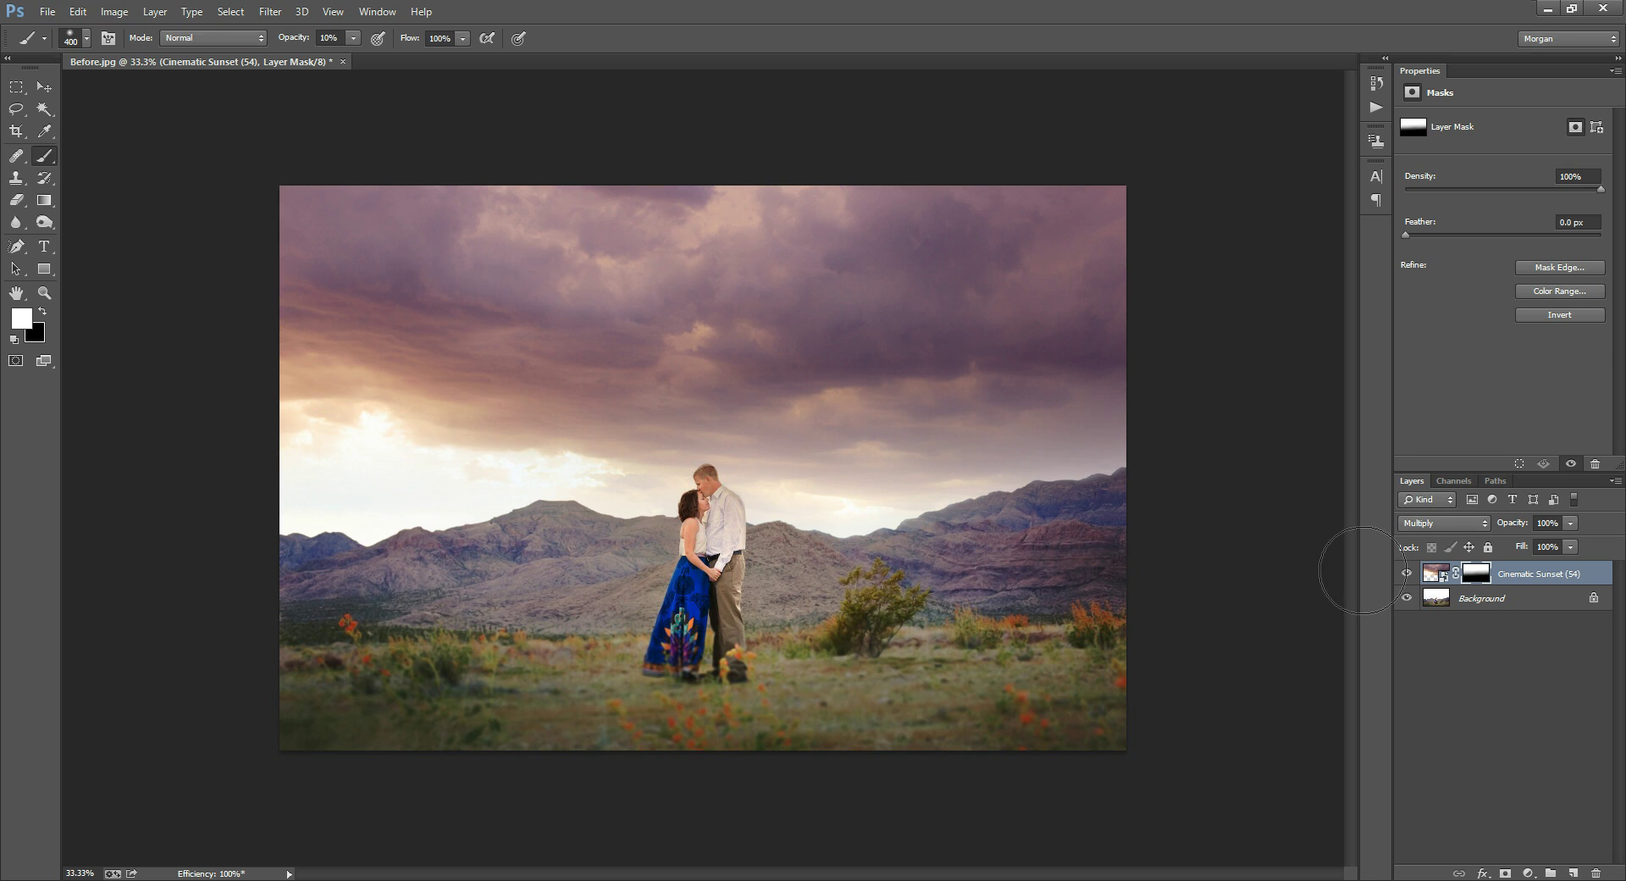
mouse_move(1, 834)
Step: Place Cinematic Storm (15) from MB Cinematic Skies > Cinematic Stormy Skies into the photo
left_click(48, 12)
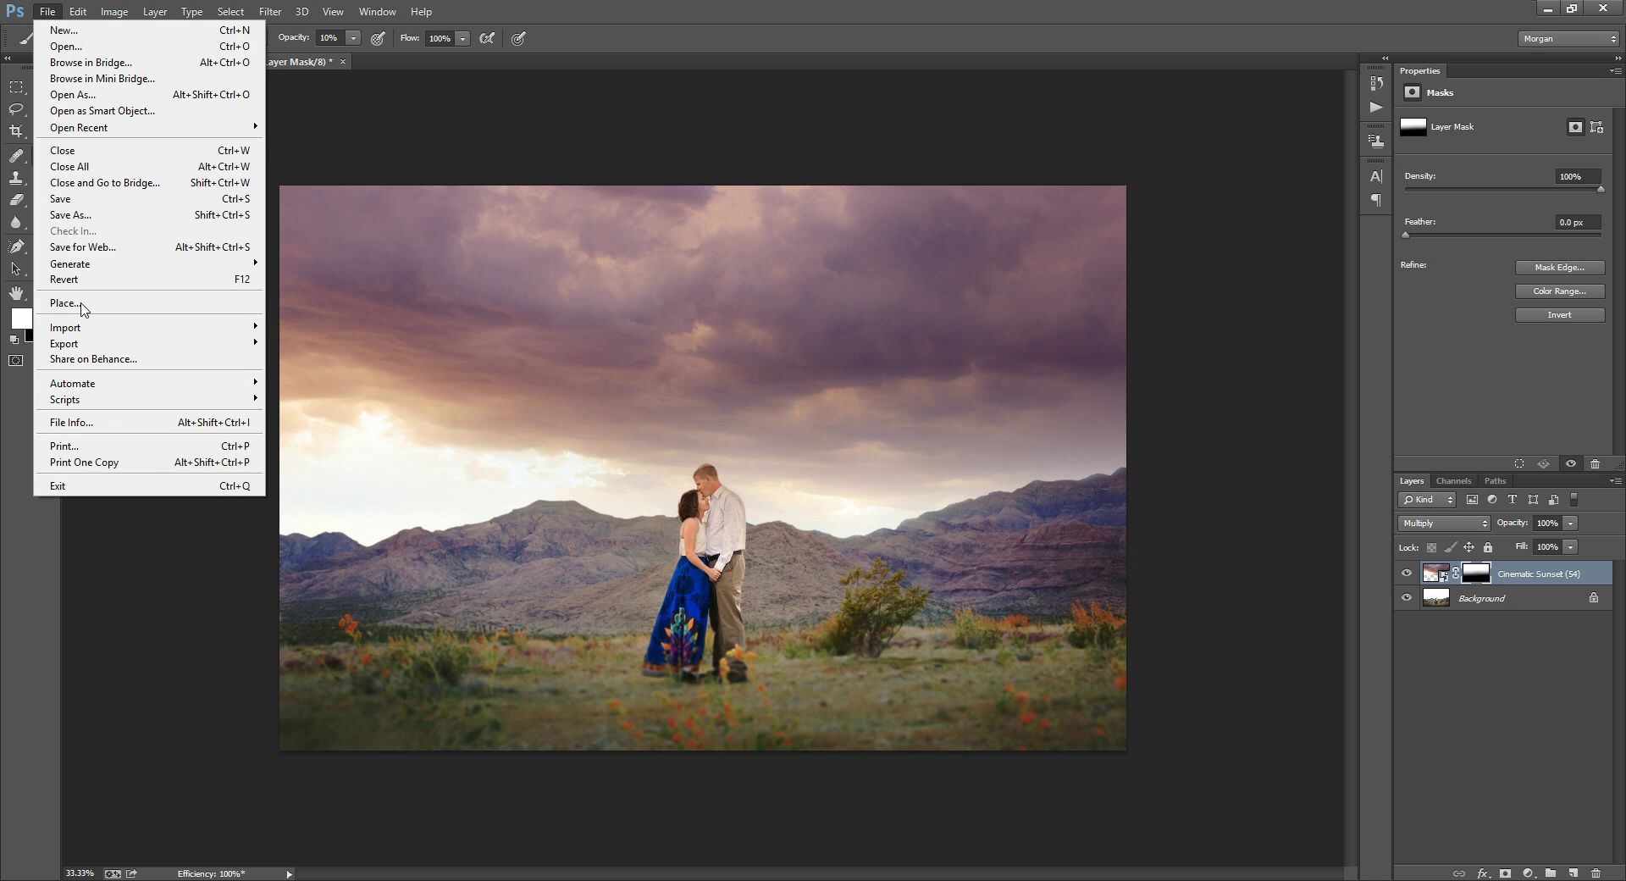
left_click(82, 305)
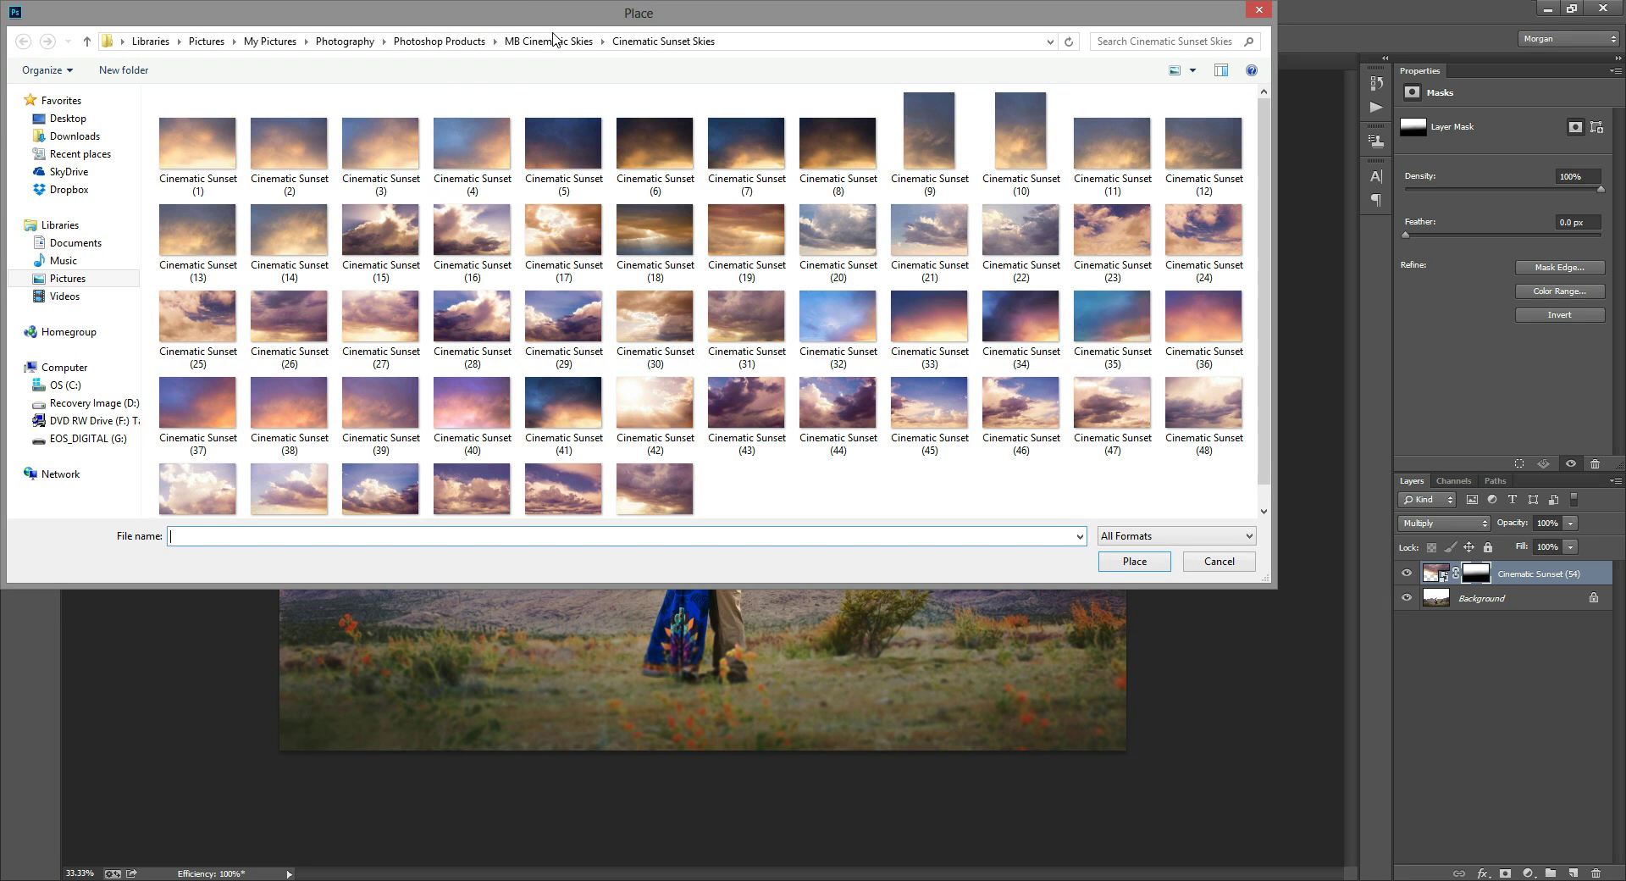
left_click(556, 40)
double_click(275, 138)
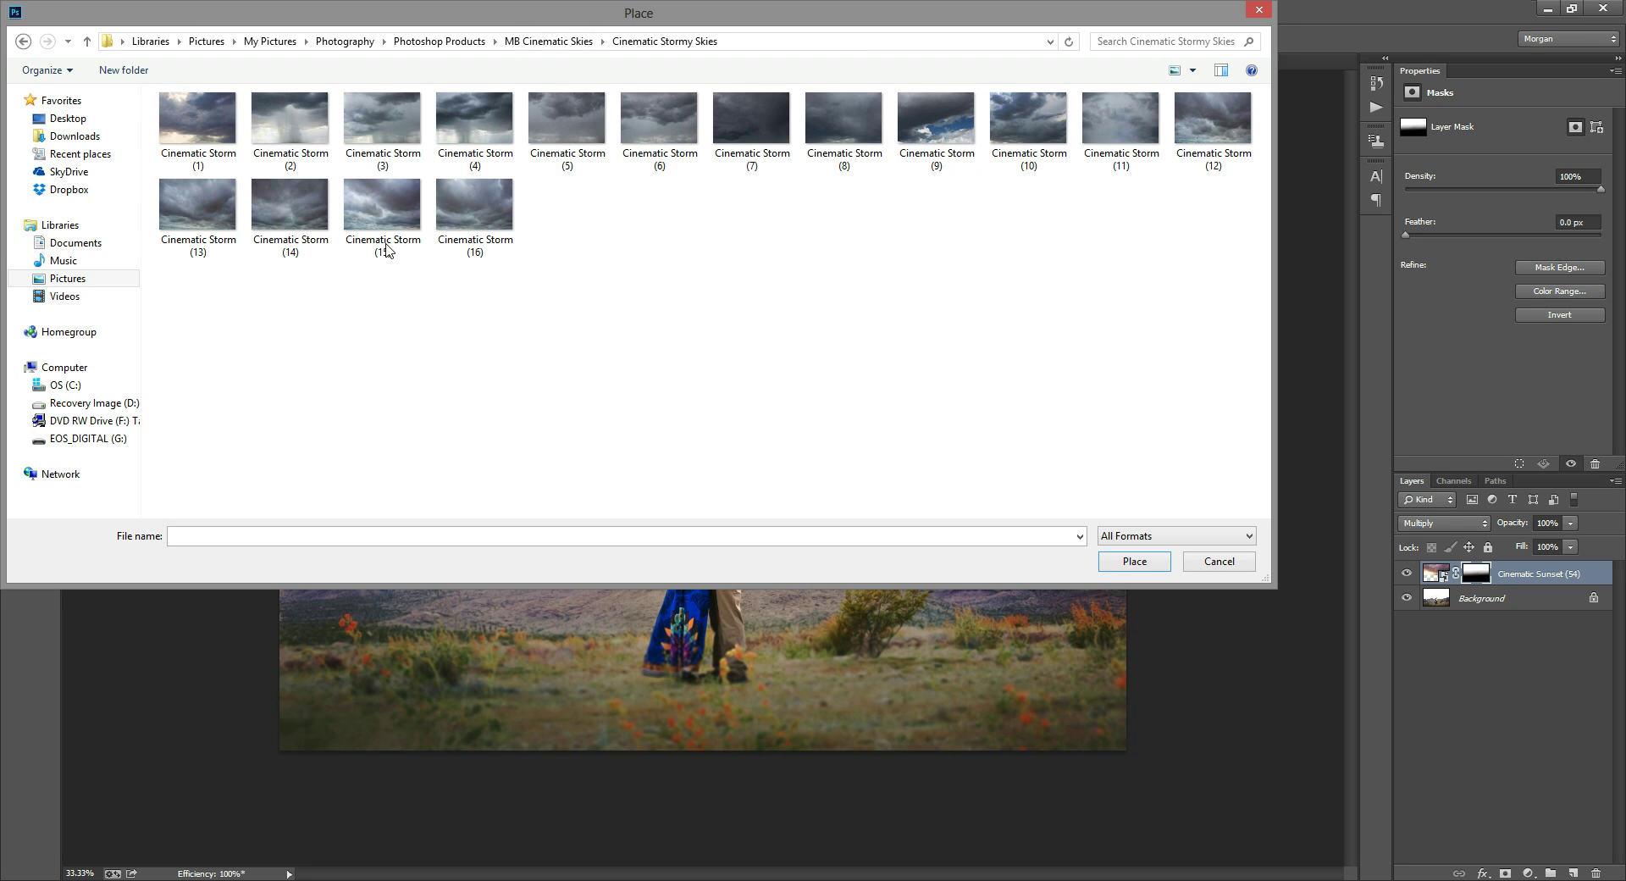
left_click(381, 217)
left_click(1157, 563)
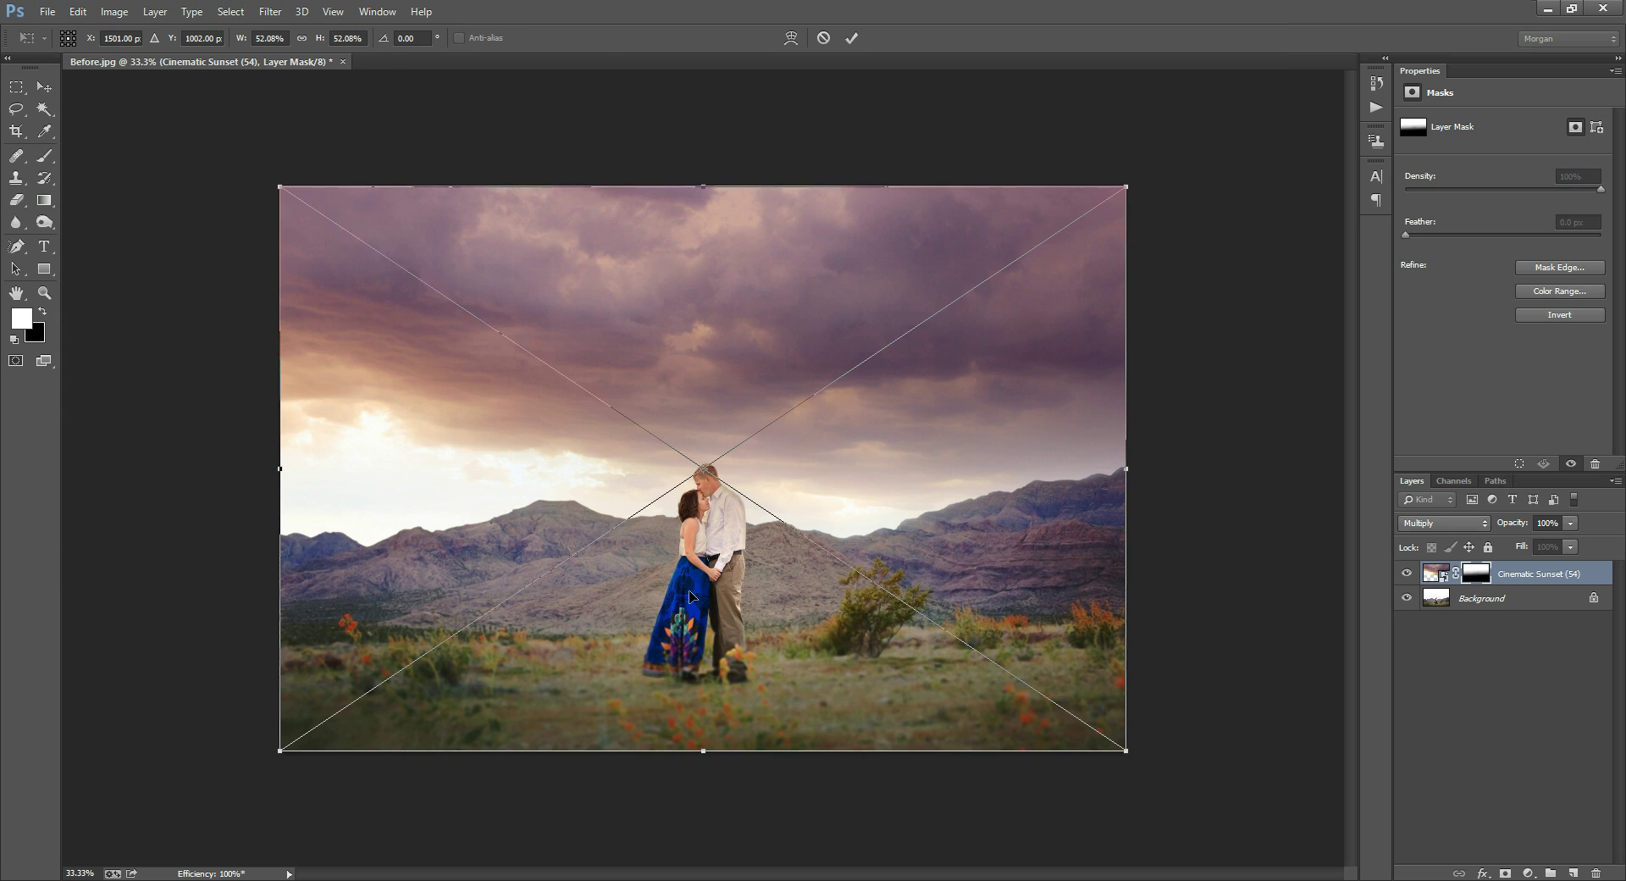
Step: Pull the storm sky's bottom edge up to the mountain line and commit the transform
left_click_drag(701, 750, 705, 553)
left_click(852, 39)
Step: Set the Cinematic Storm (15) layer to Multiply and hide the Cinematic Sunset (54) layer
key("b")
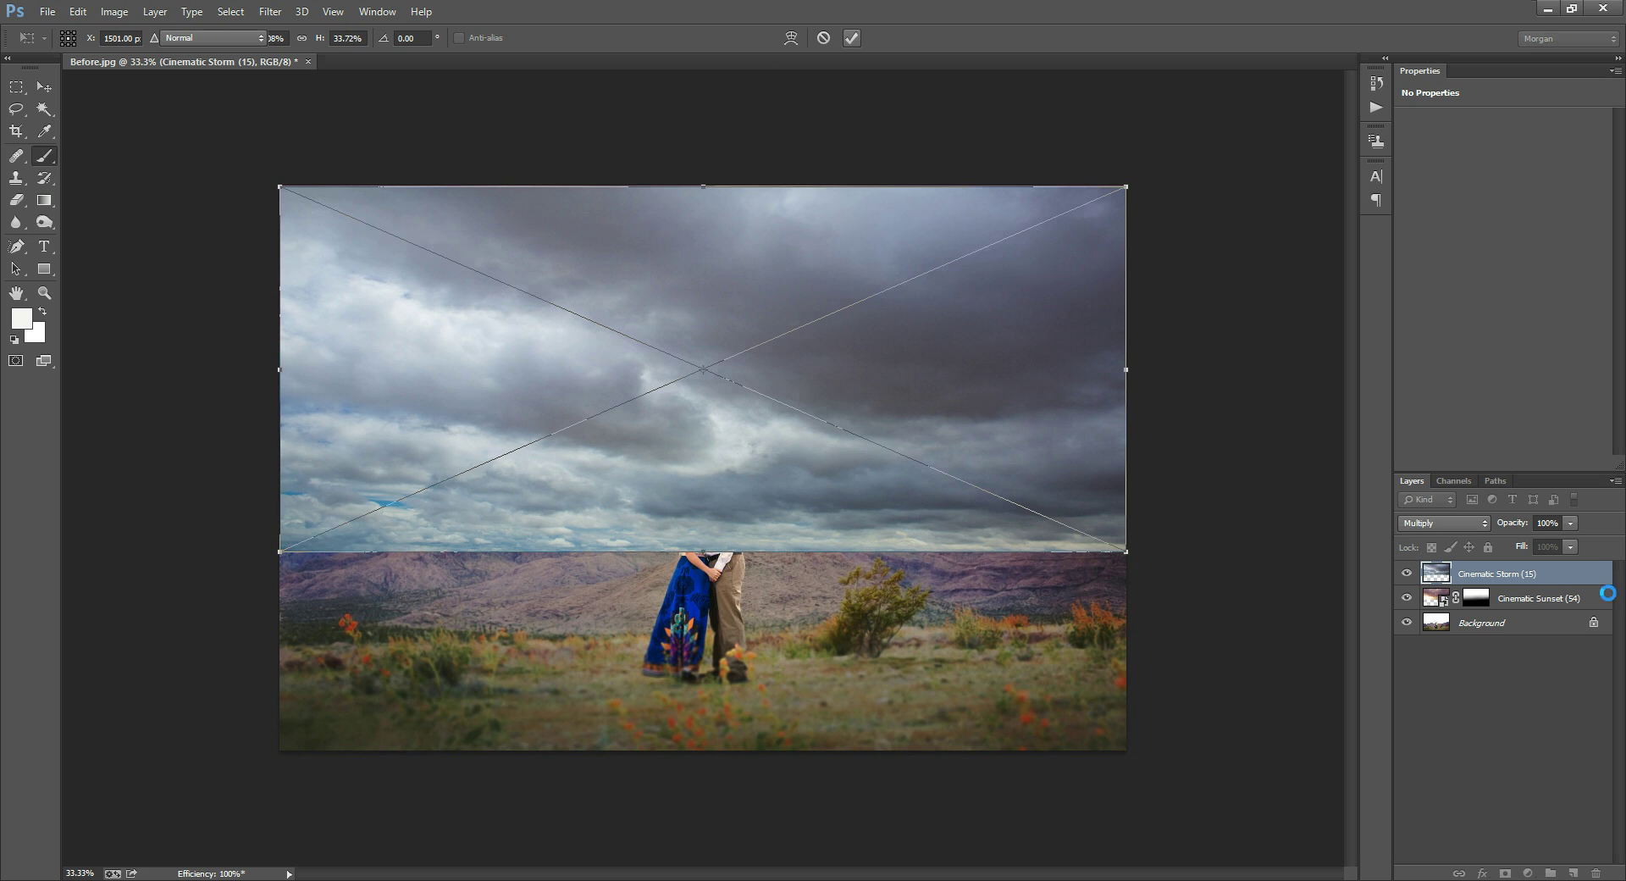
left_click(1428, 522)
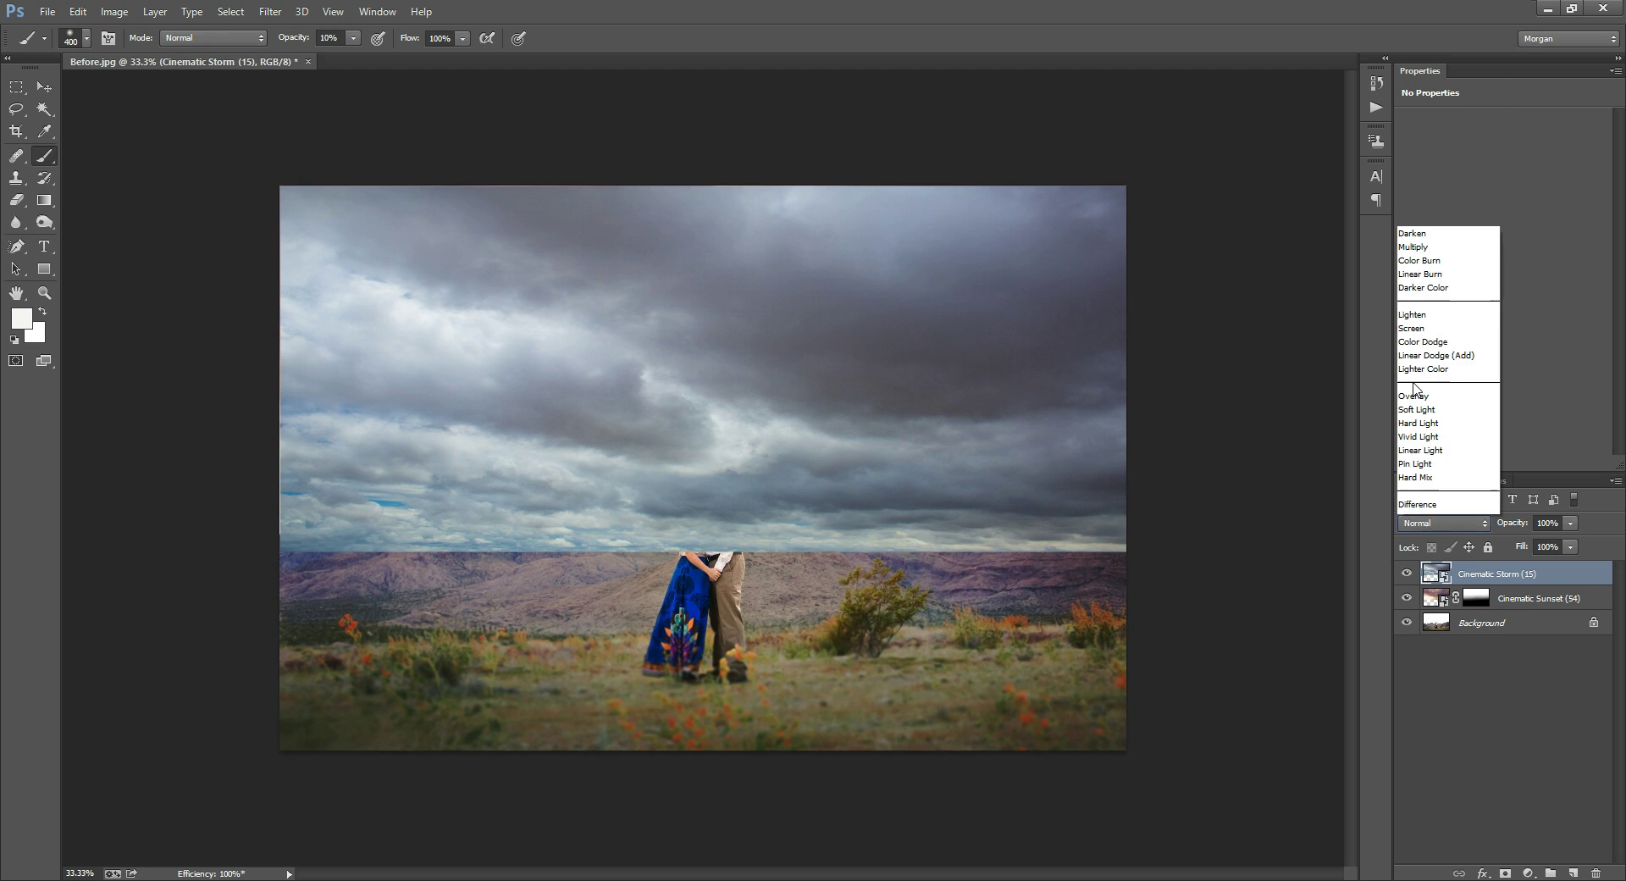
left_click(1449, 150)
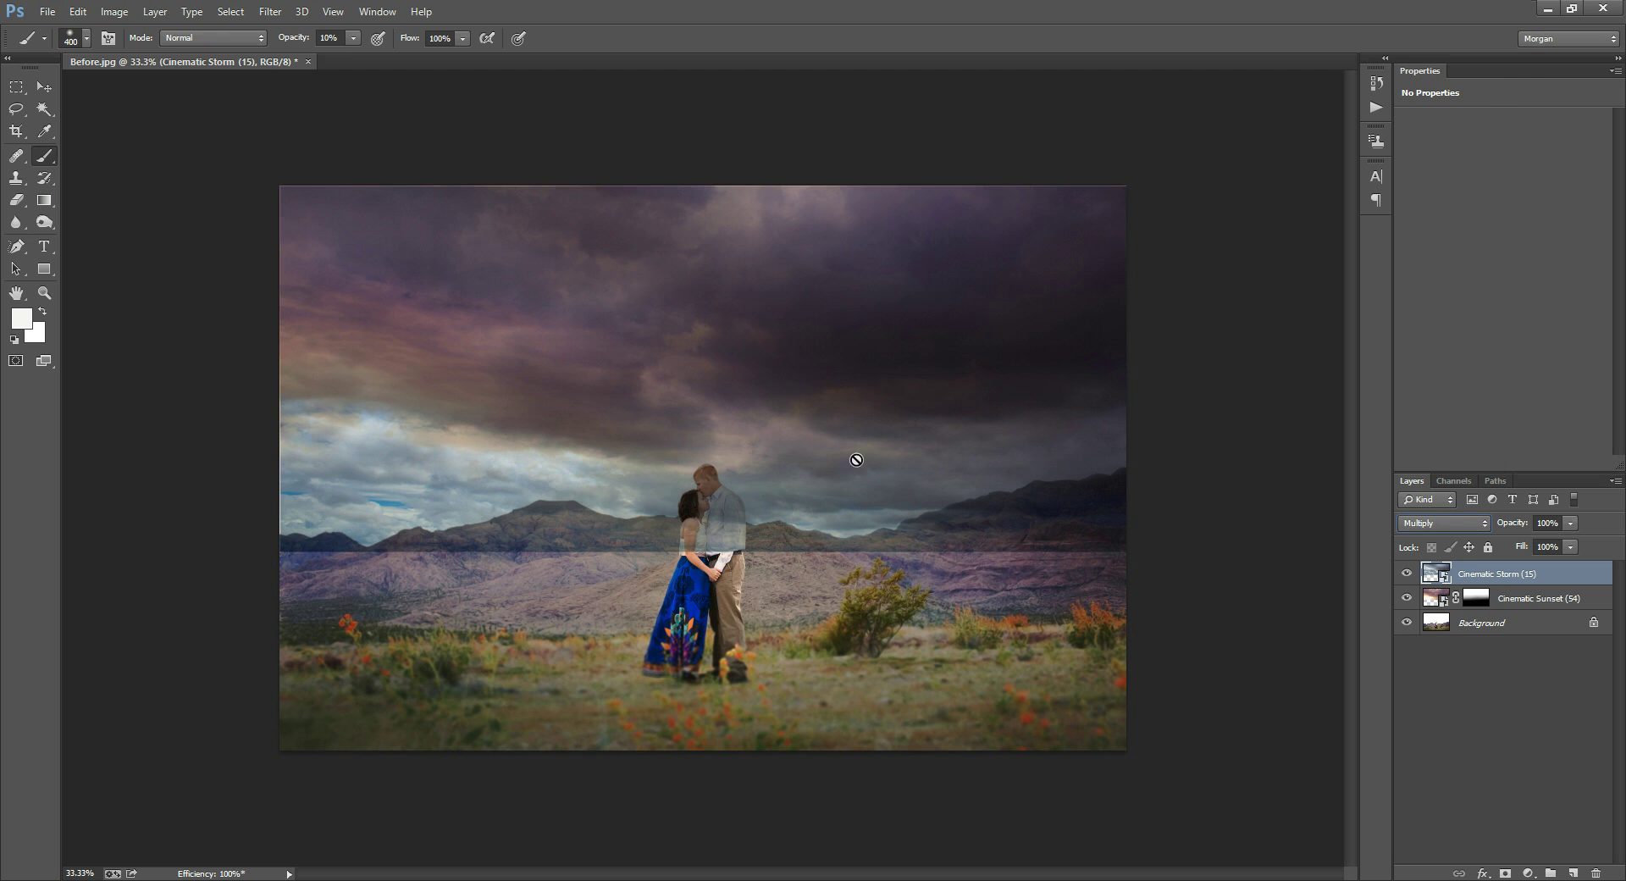
left_click(1407, 598)
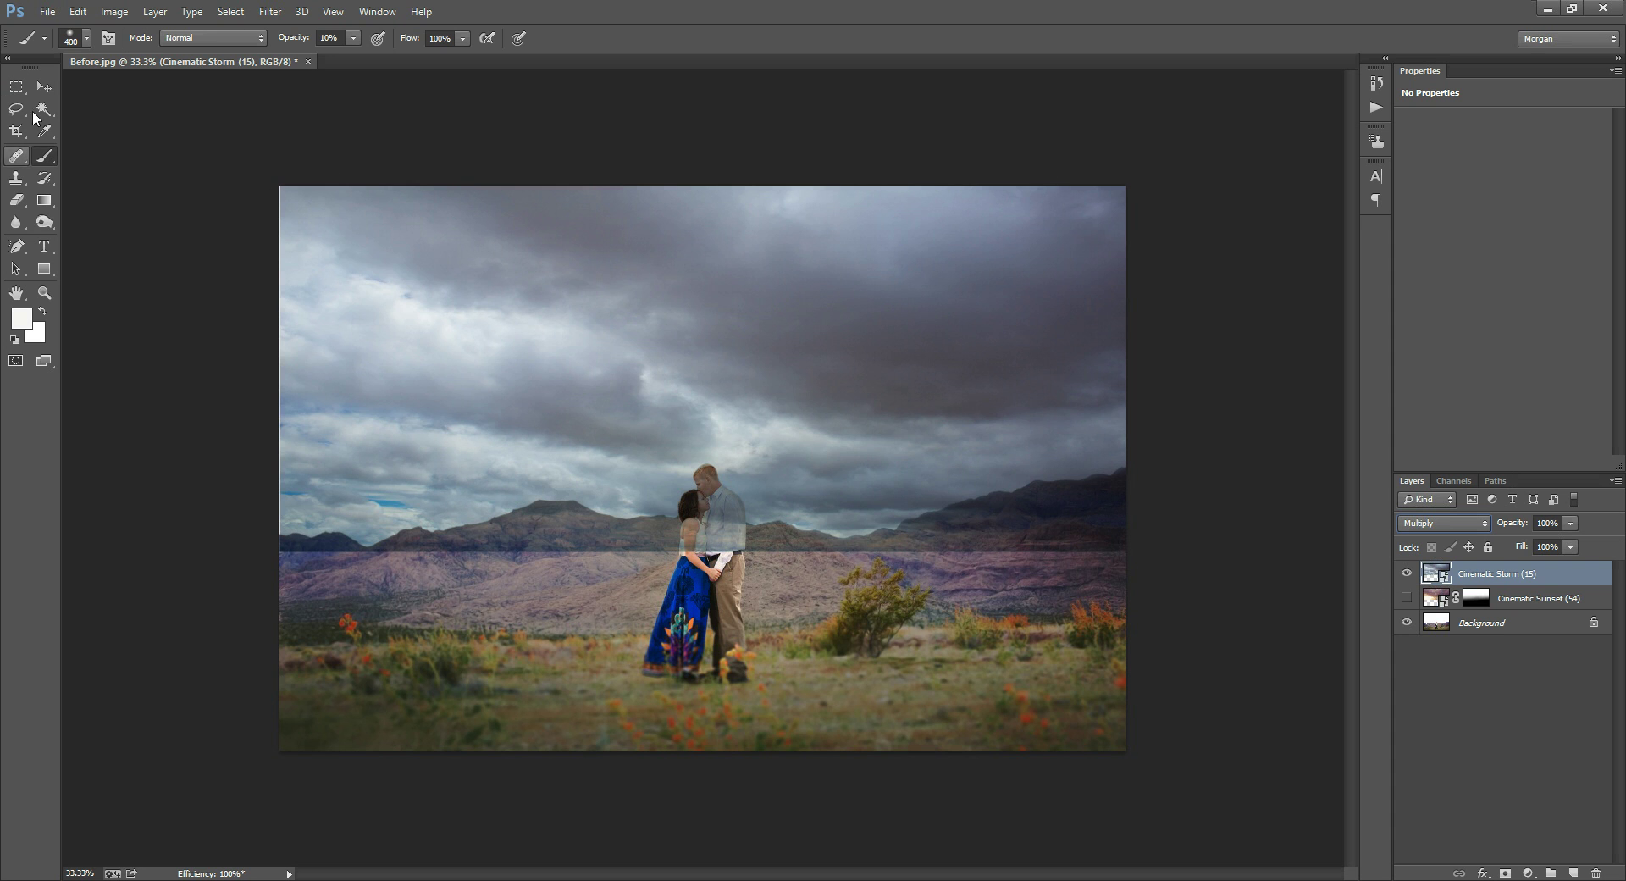
Step: Shift the storm sky slightly right and stretch it wider with Free Transform
key("v")
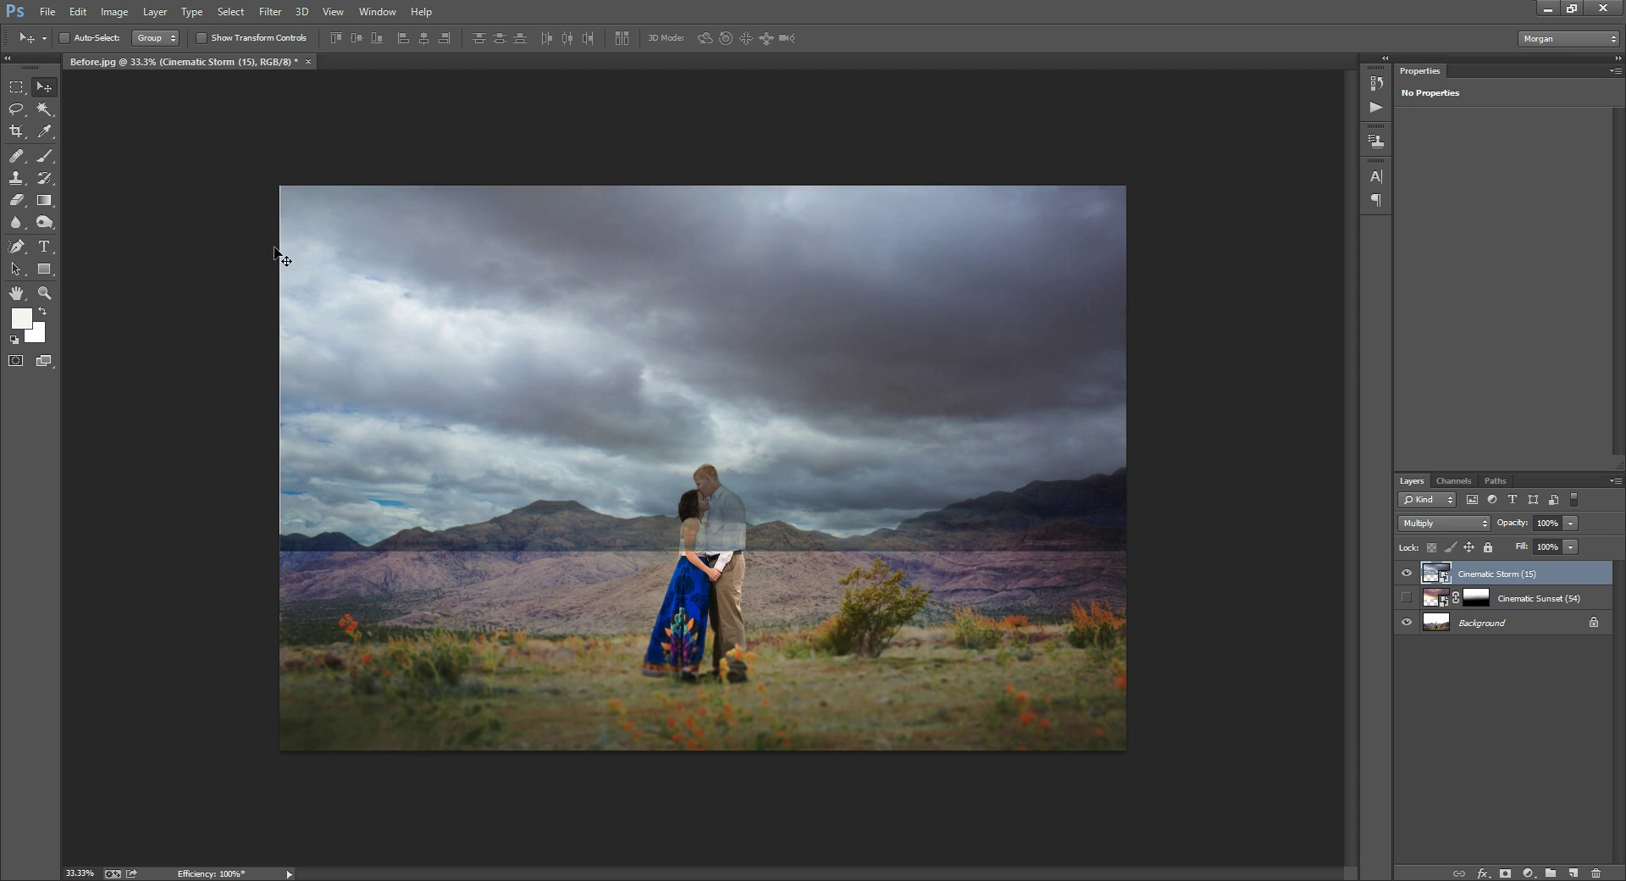
left_click_drag(274, 248, 275, 252)
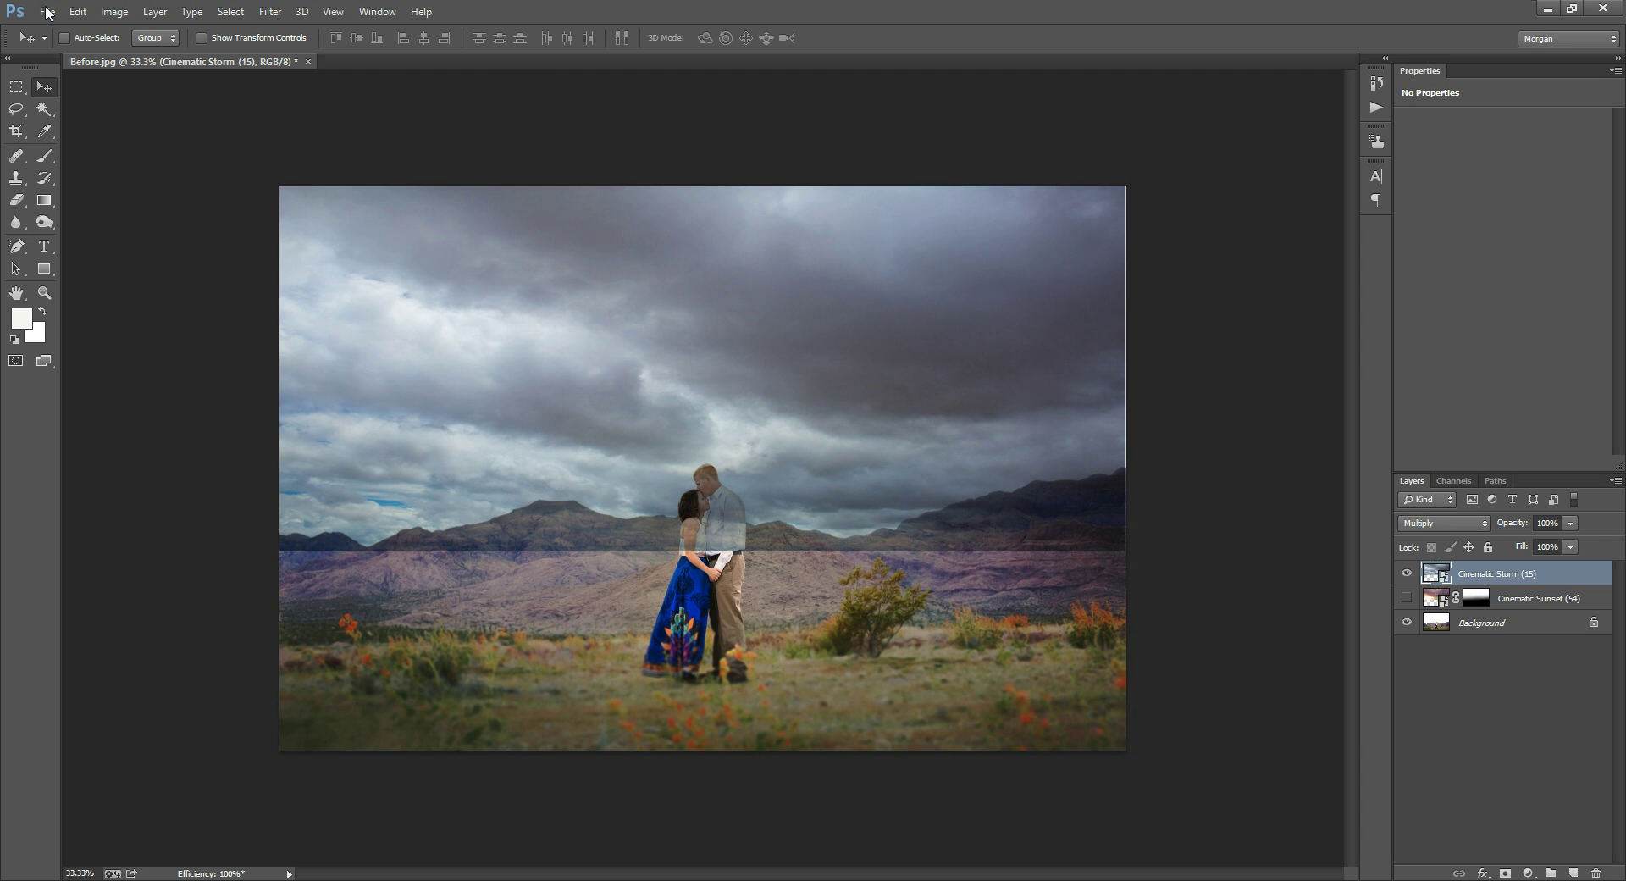
left_click(77, 12)
left_click(93, 324)
left_click_drag(1126, 368, 1141, 368)
left_click(851, 38)
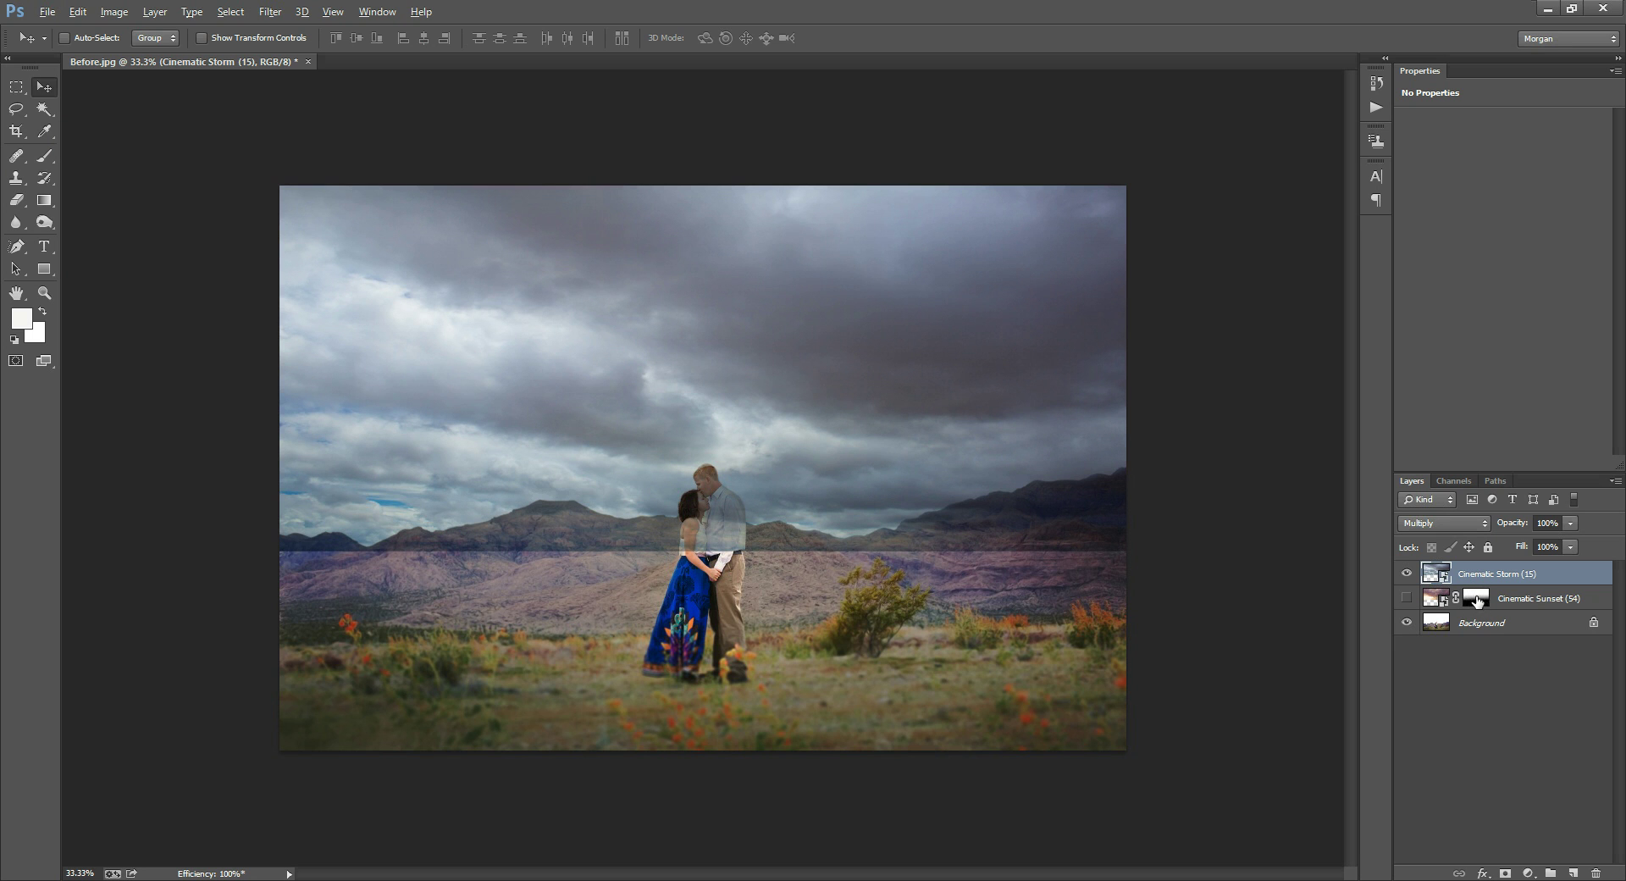
Step: Alt-drag the sunset layer's gradient mask onto the Cinematic Storm (15) layer to copy it
left_click_drag(1477, 602, 1478, 571)
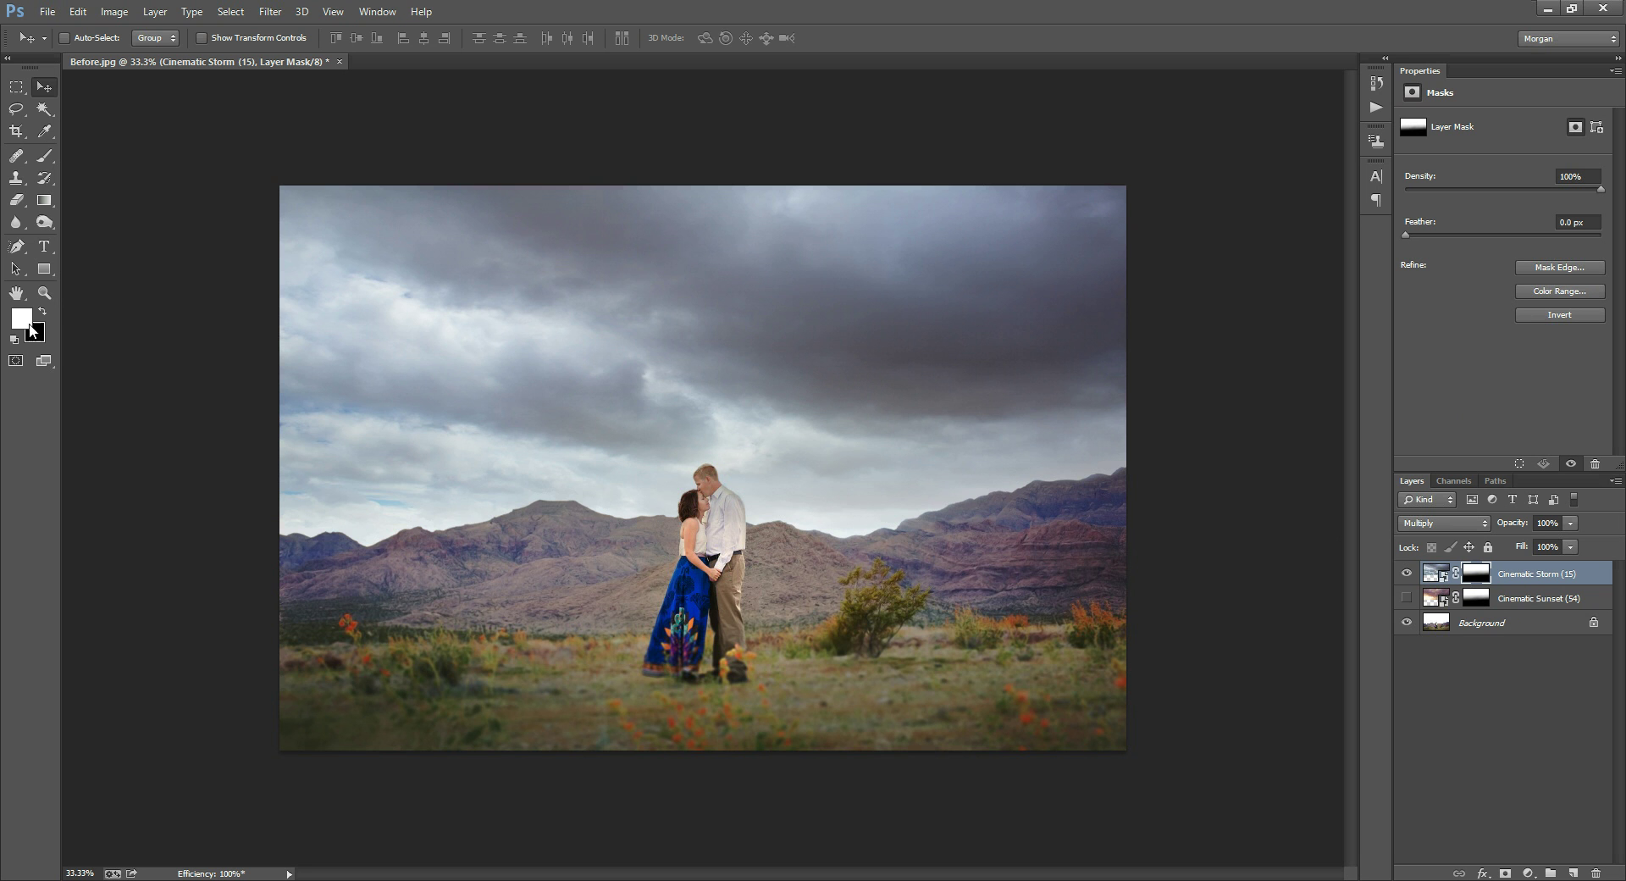
Step: Zoom in on the couple, paint the storm mask with a black size-100 brush, then zoom out
left_click(53, 290)
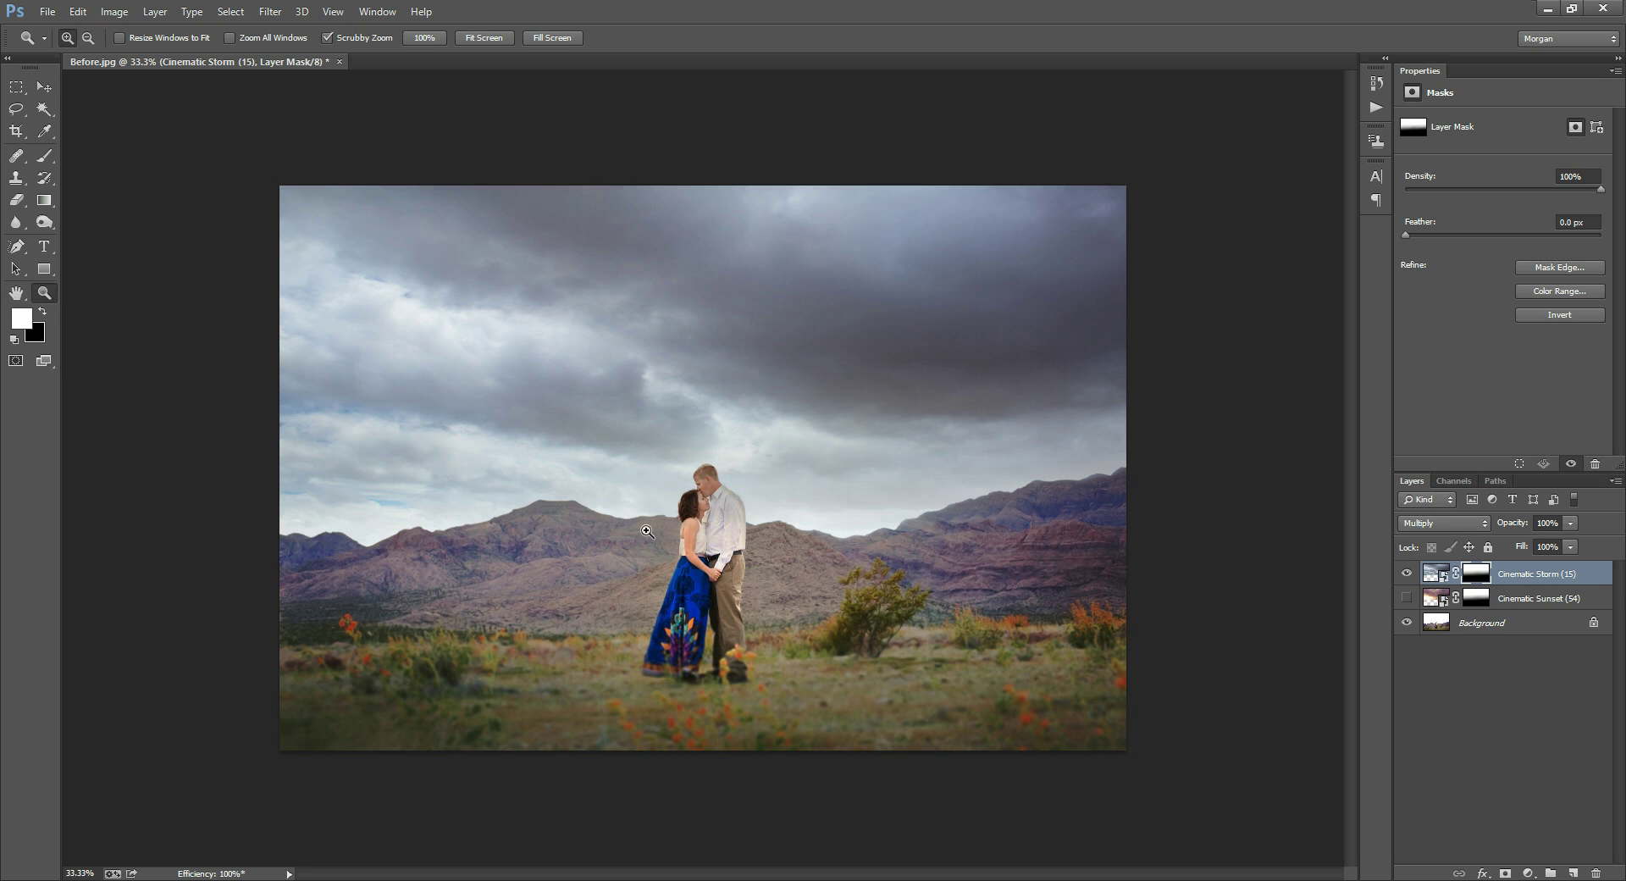
left_click(732, 514)
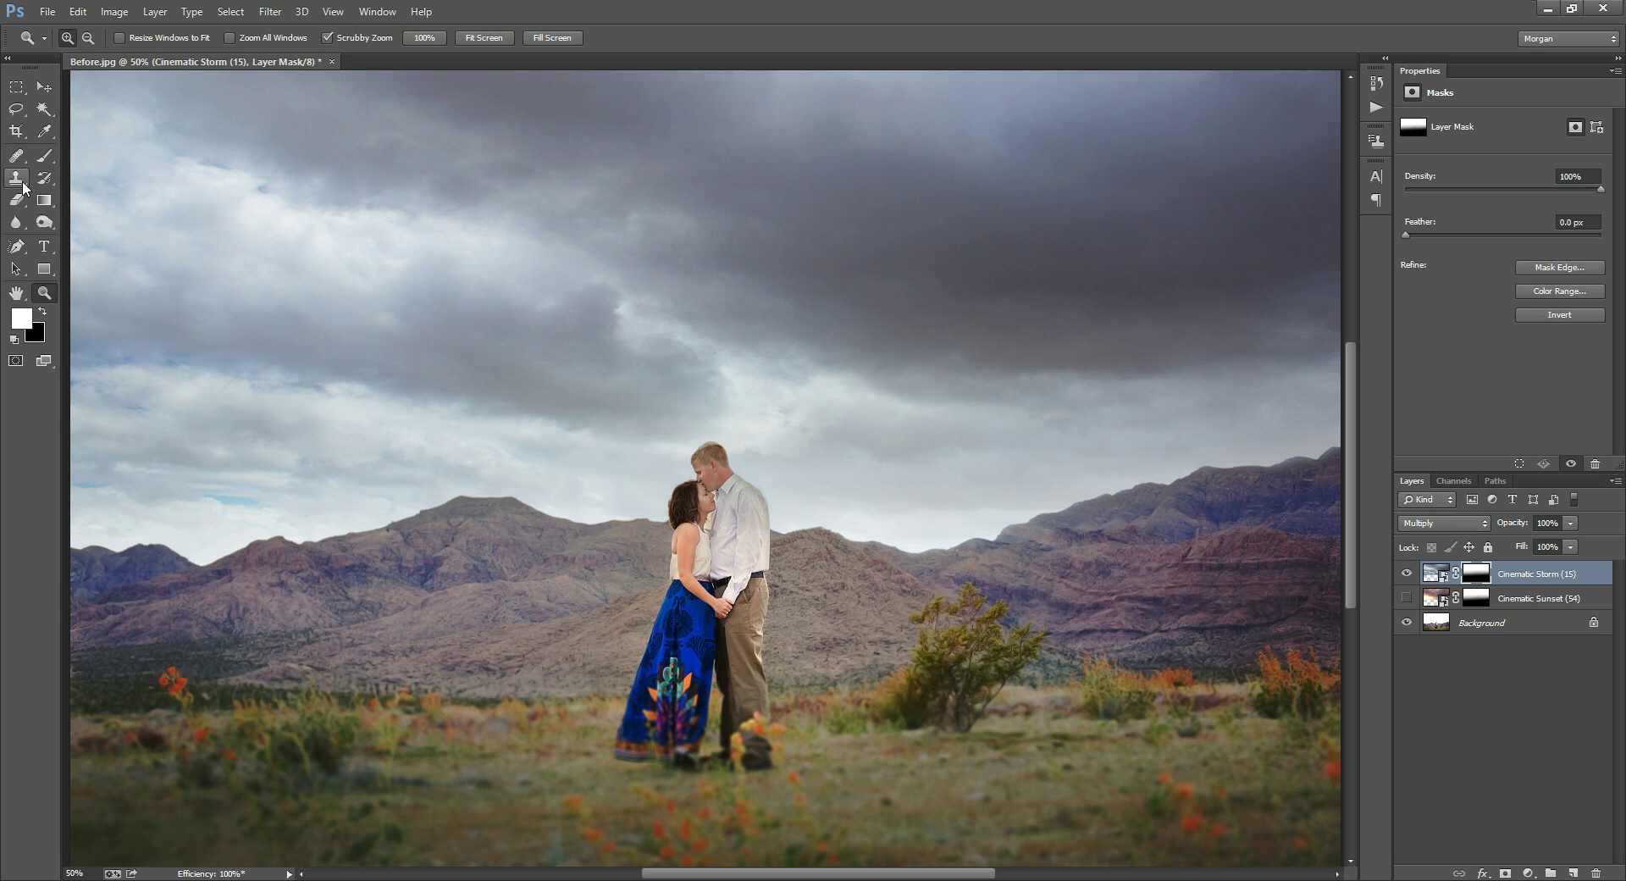
left_click(45, 155)
left_click(42, 311)
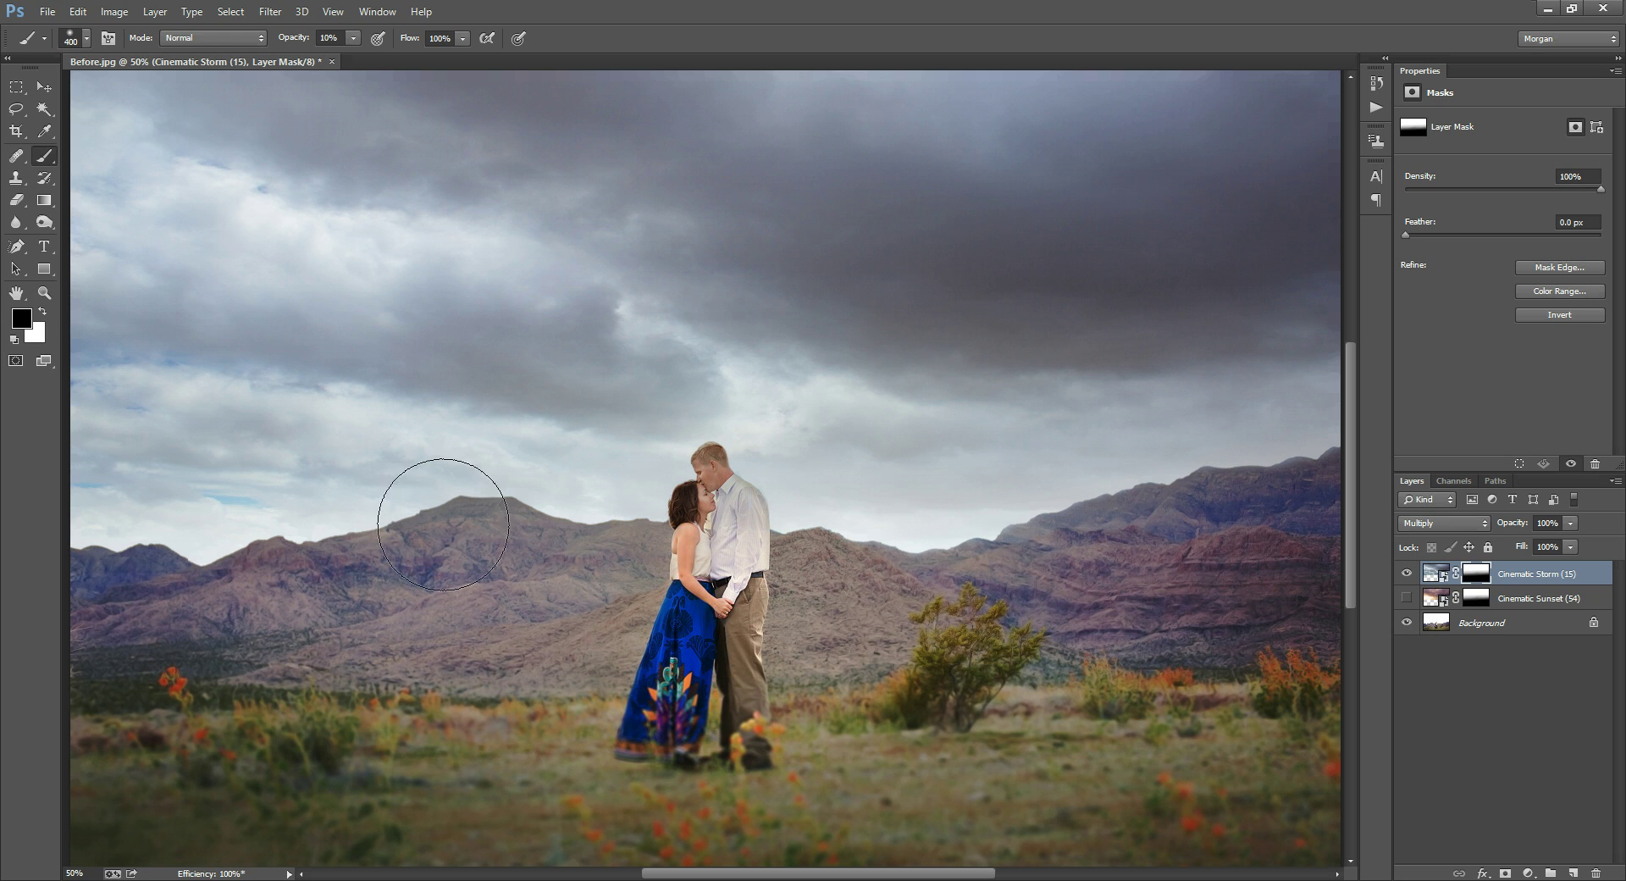
key("bracketleft")
key("bracketleft")
key("bracketleft")
key("bracketleft")
key("bracketleft")
key("bracketleft")
key("bracketleft")
key("bracketleft")
key("bracketleft")
key("bracketleft")
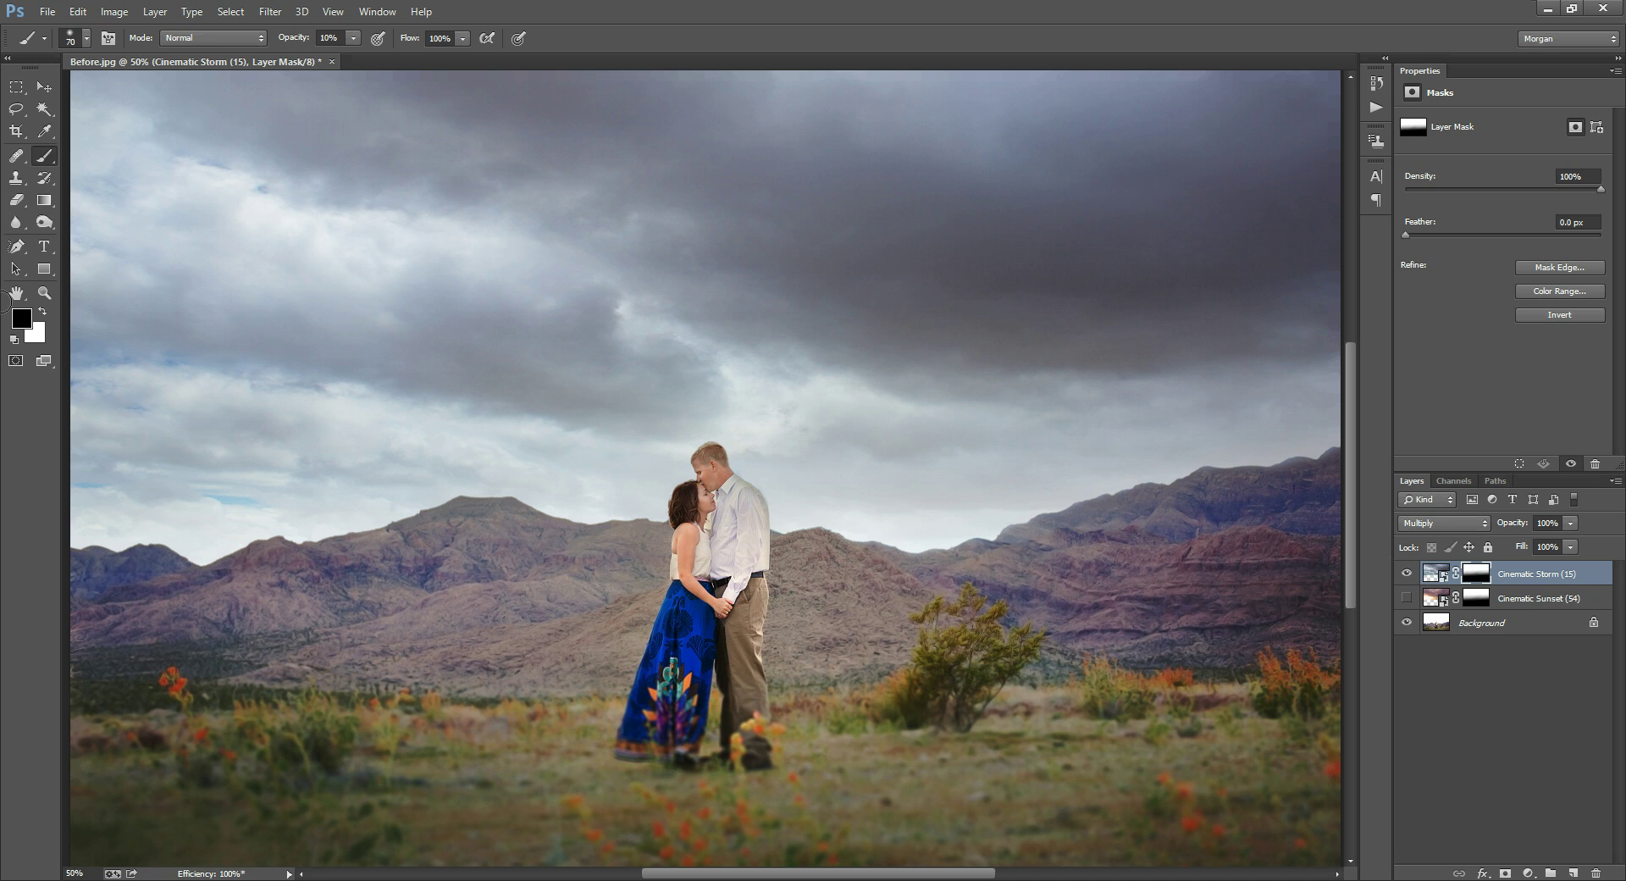
left_click(44, 293)
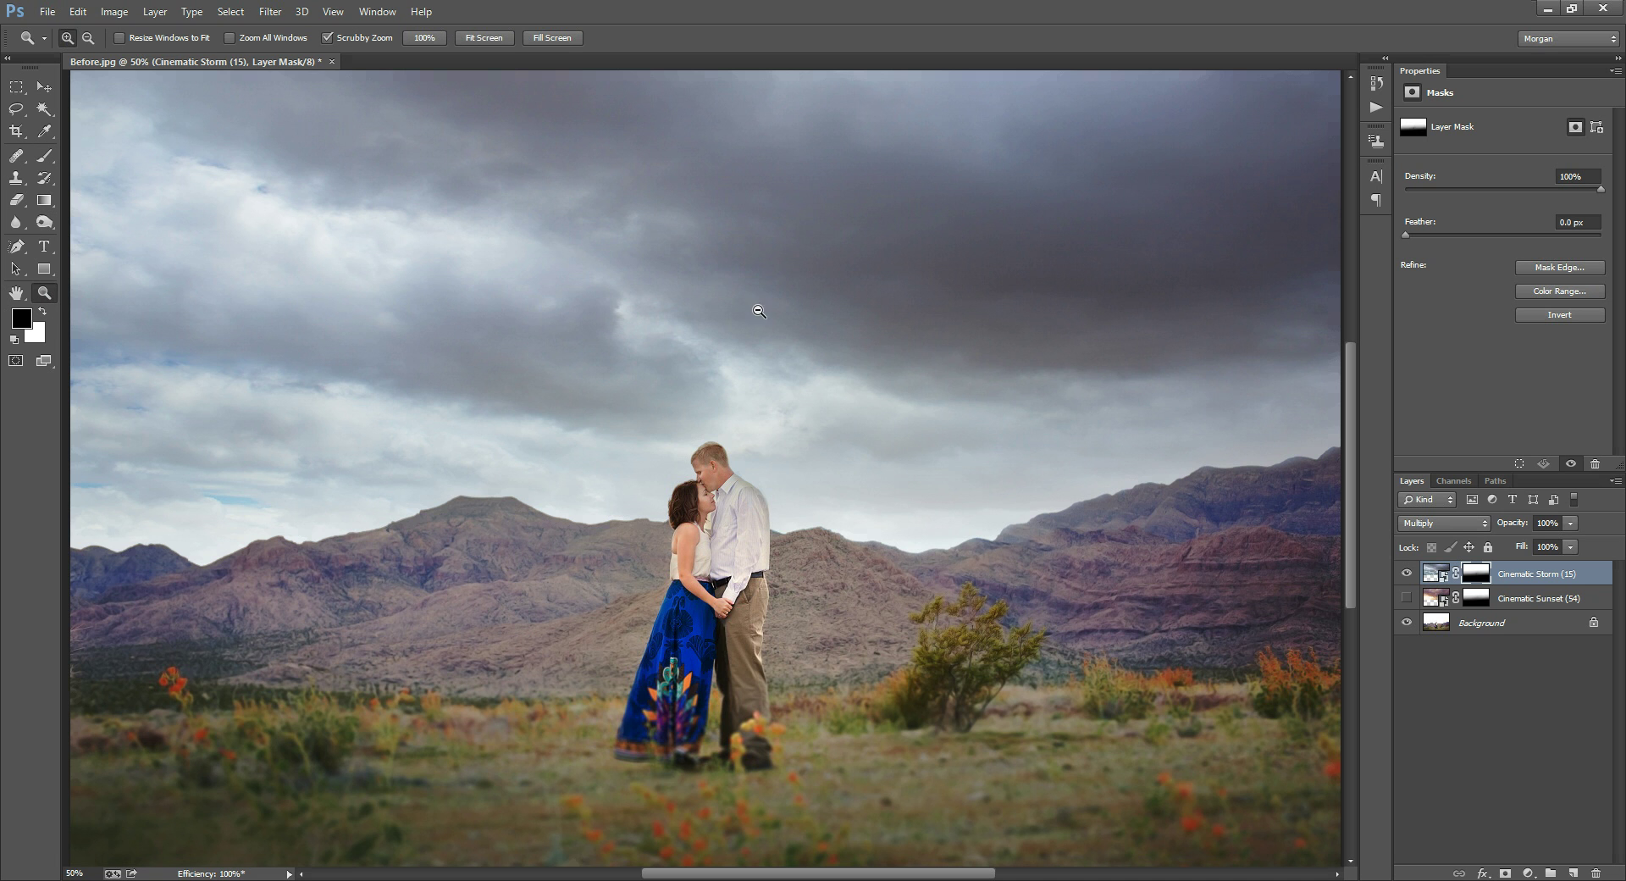
left_click(475, 382, "alt")
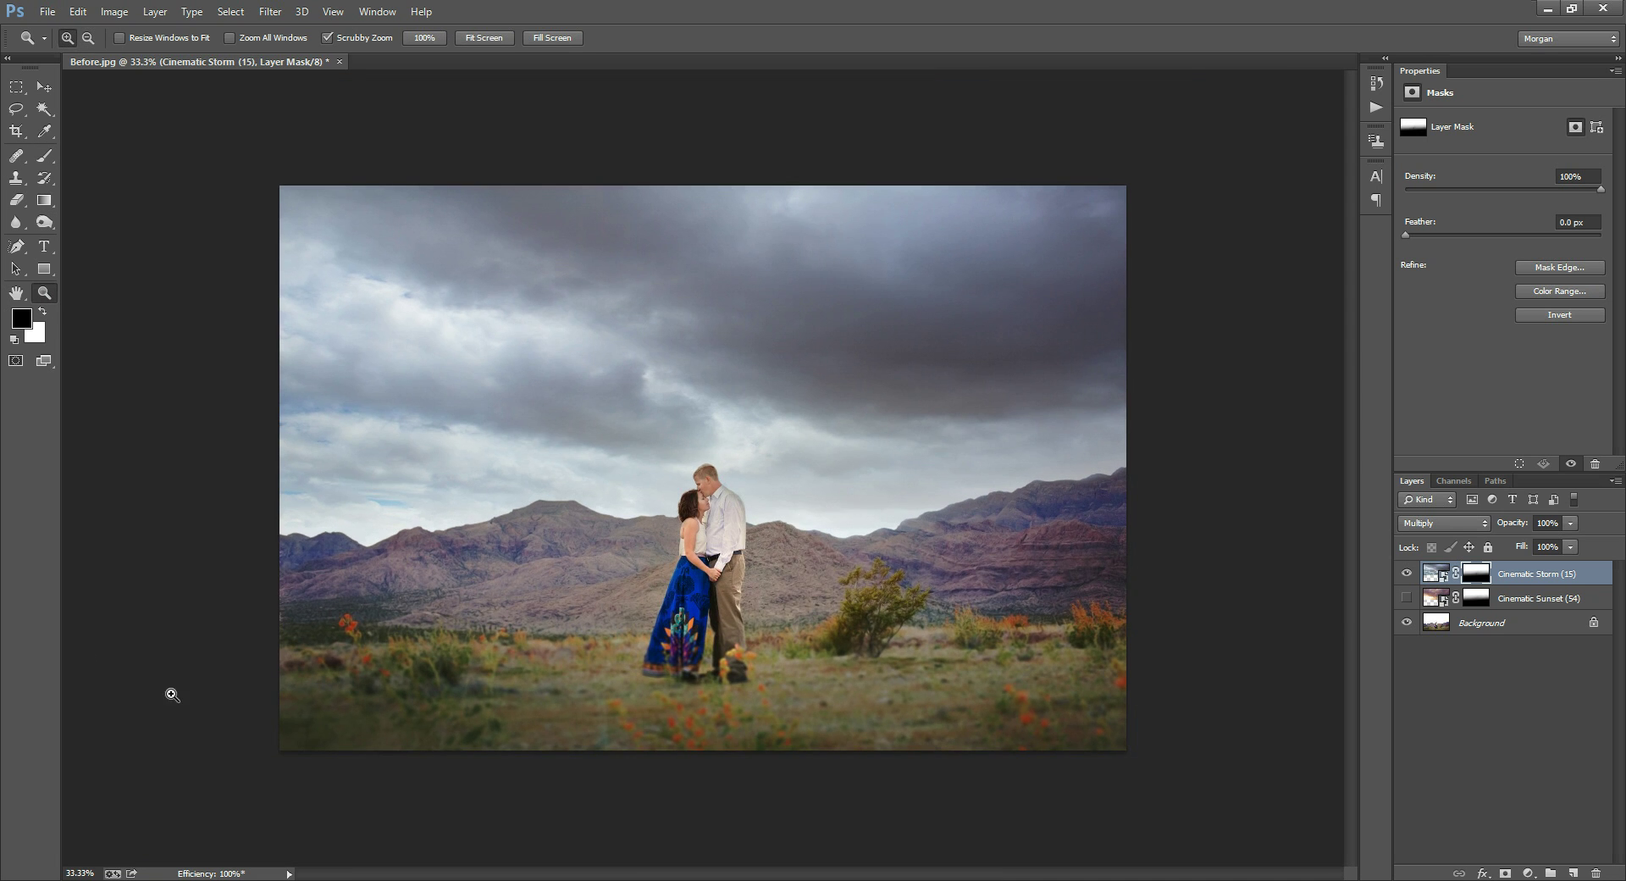